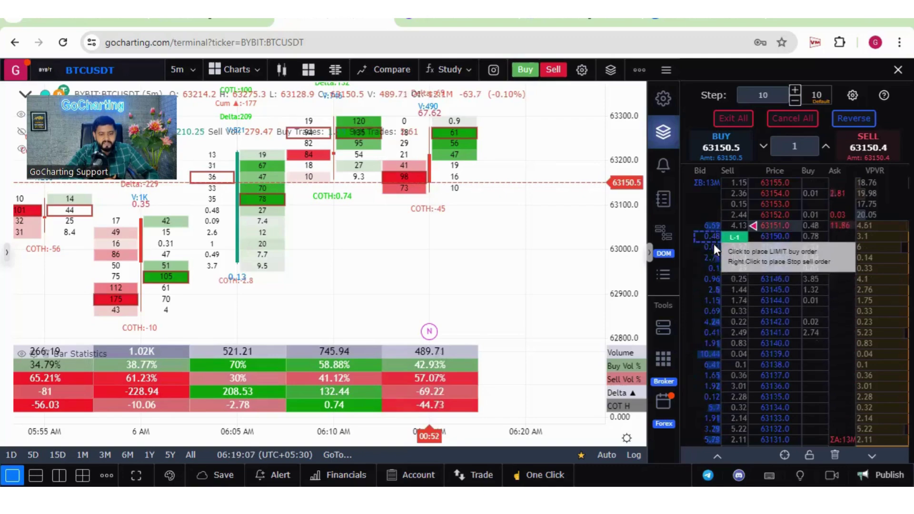
# Step: Recentre the DOM price ladder on the current price and collapse the chart's study legend
pyautogui.click(785, 455)
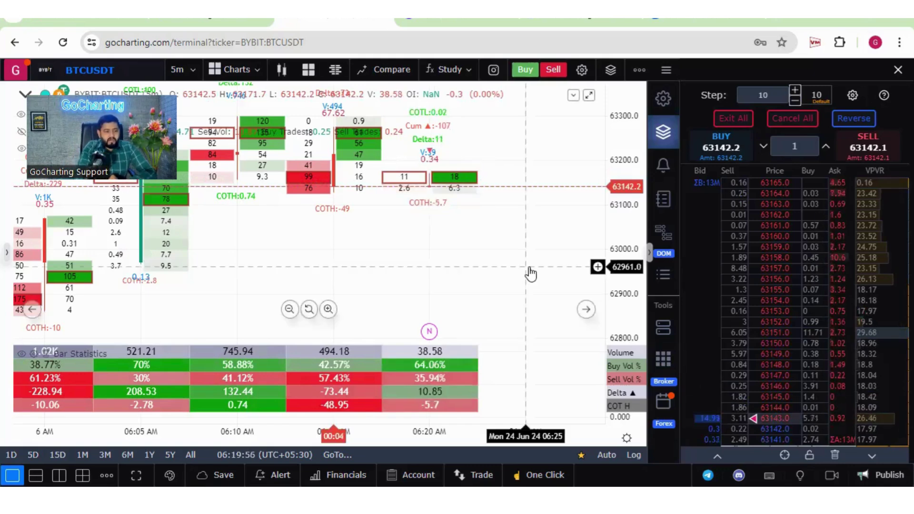
pyautogui.click(22, 98)
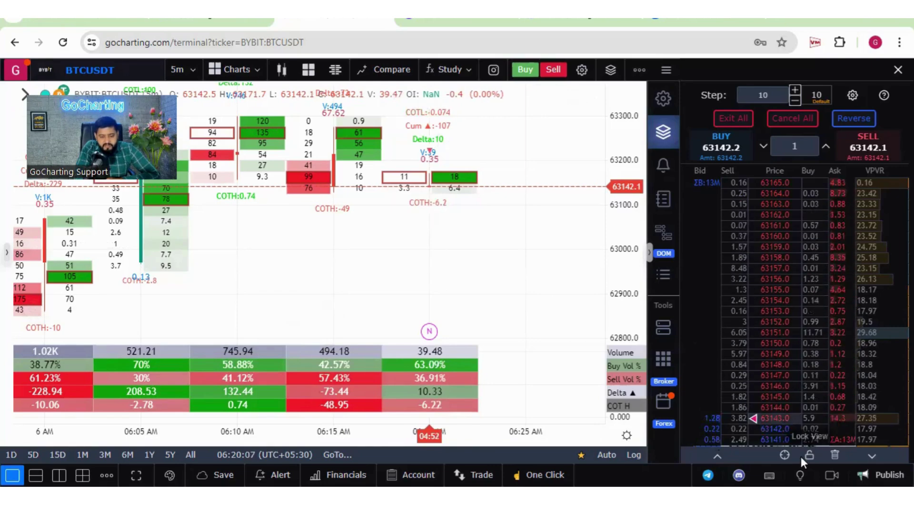
pyautogui.click(785, 456)
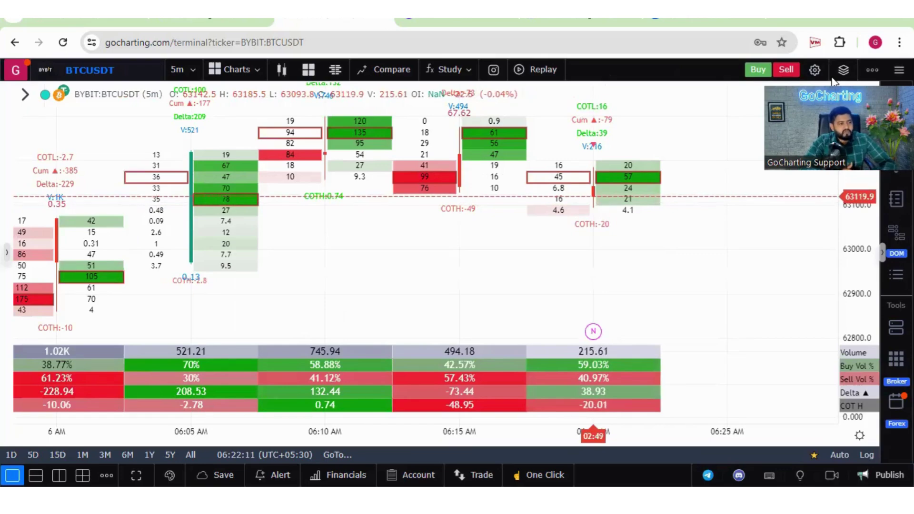
# Step: Search for the symbol NIFTY and look through its futures contracts
pyautogui.click(102, 71)
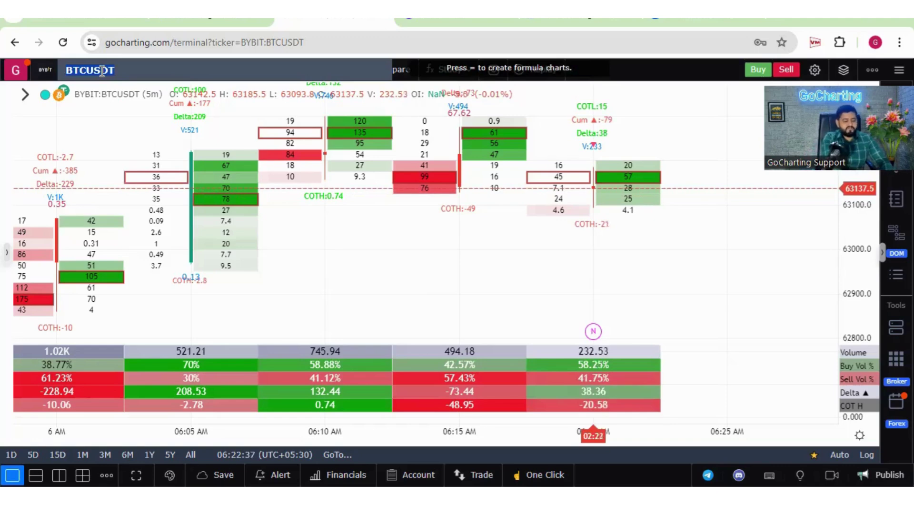
pyautogui.write('NIFTY')
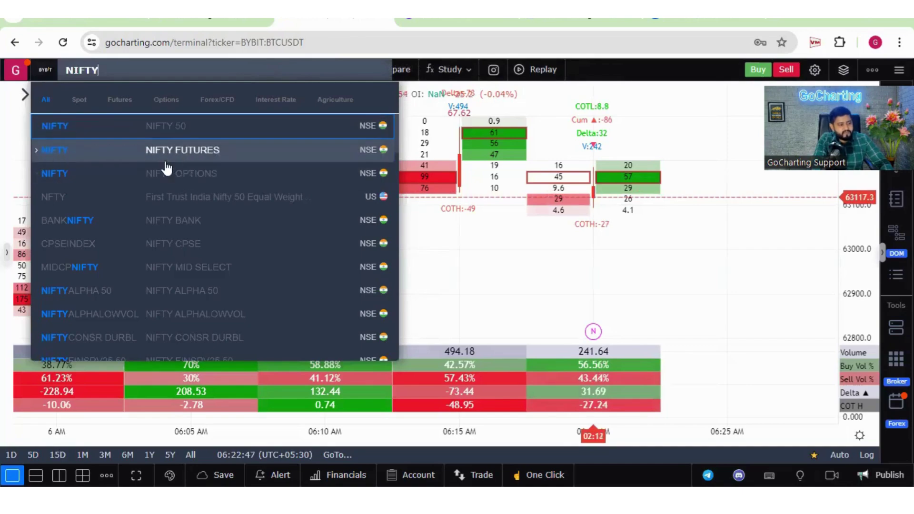
pyautogui.click(35, 152)
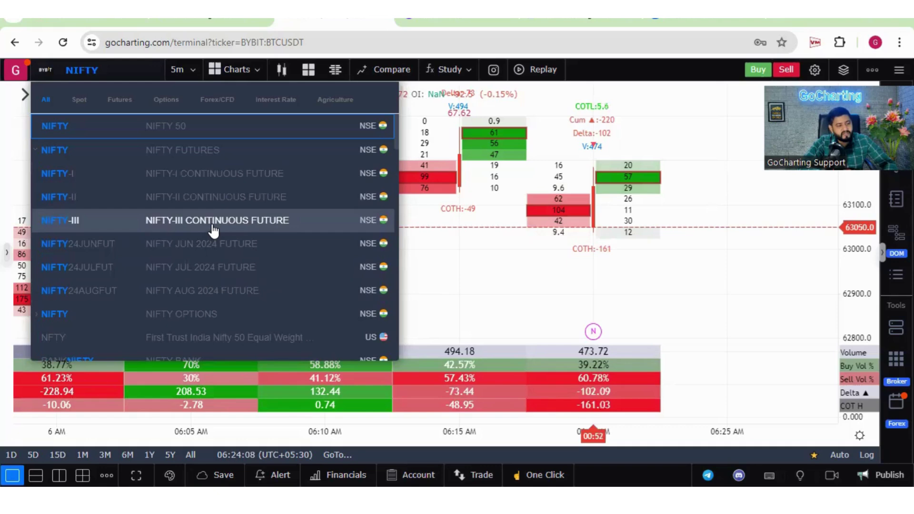
pyautogui.click(37, 151)
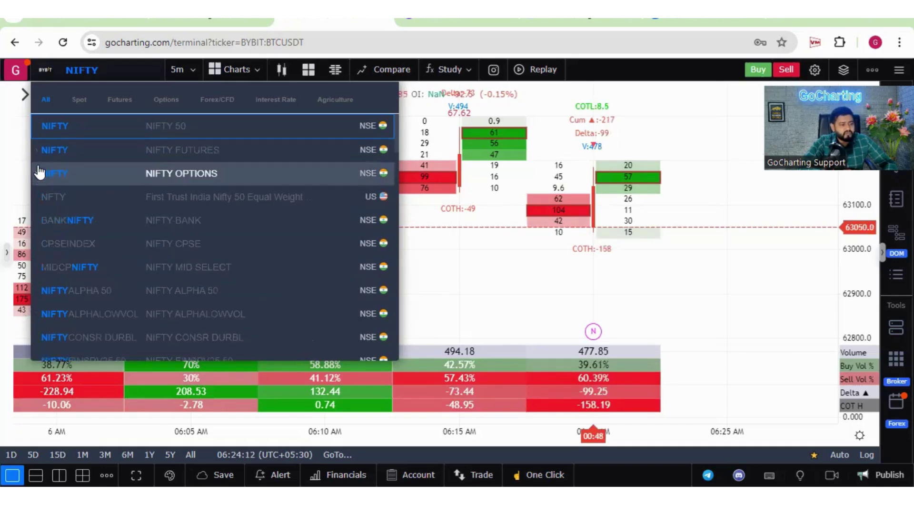
# Step: Open the NIFTY options chain and load the NIFTY 2024 JUN 23450 CE contract from the 2024-06-27 expiry
pyautogui.click(36, 173)
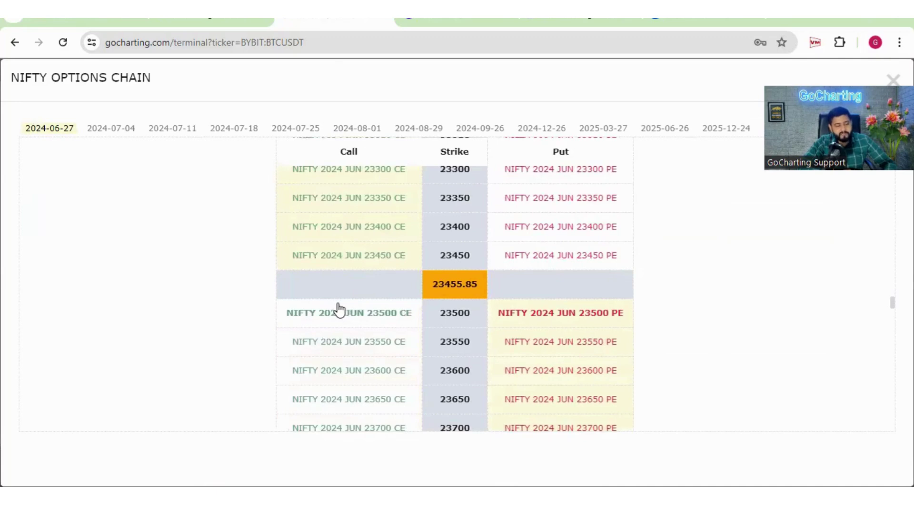
pyautogui.click(348, 258)
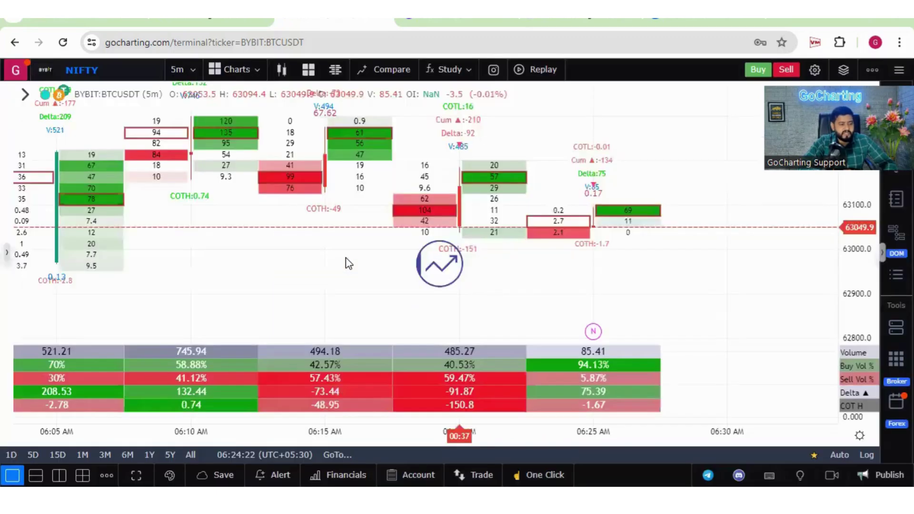
pyautogui.moveTo(501, 260); pyautogui.dragTo(259, 251)
pyautogui.moveTo(563, 228); pyautogui.dragTo(216, 218)
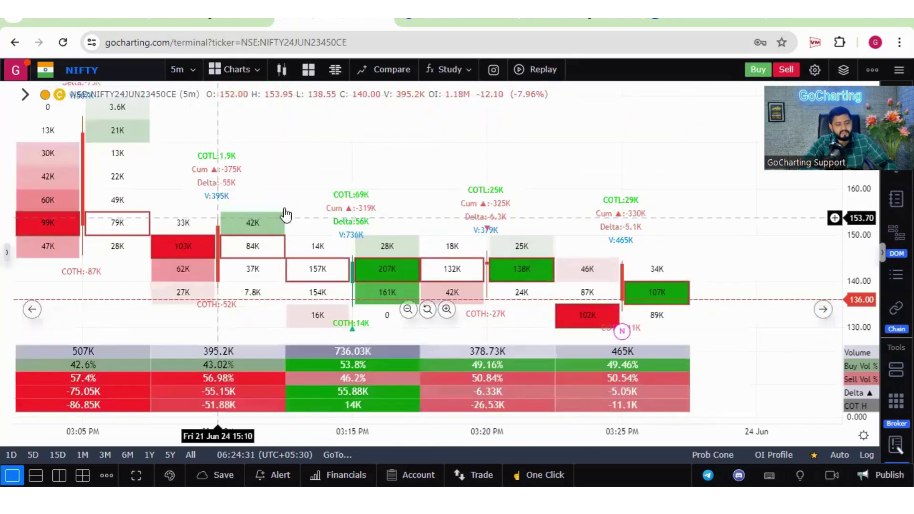
pyautogui.moveTo(453, 205); pyautogui.dragTo(386, 192)
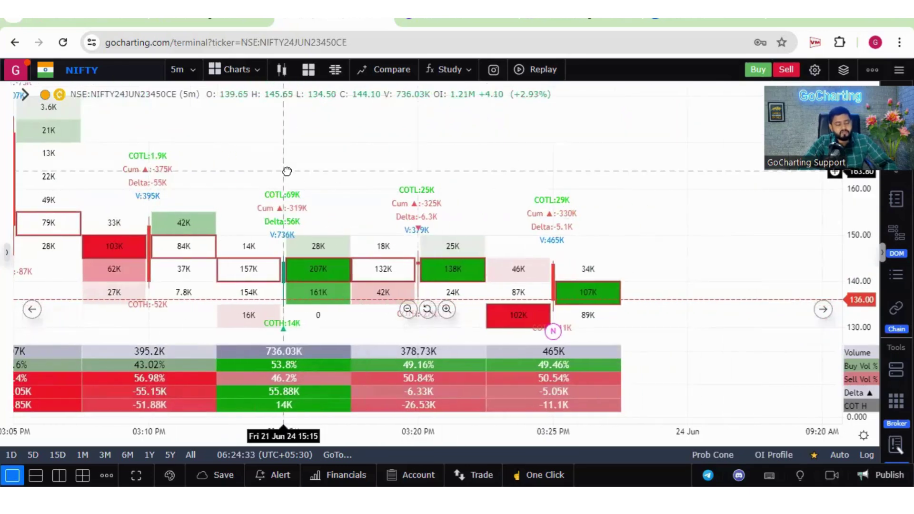
pyautogui.moveTo(288, 171); pyautogui.dragTo(426, 169)
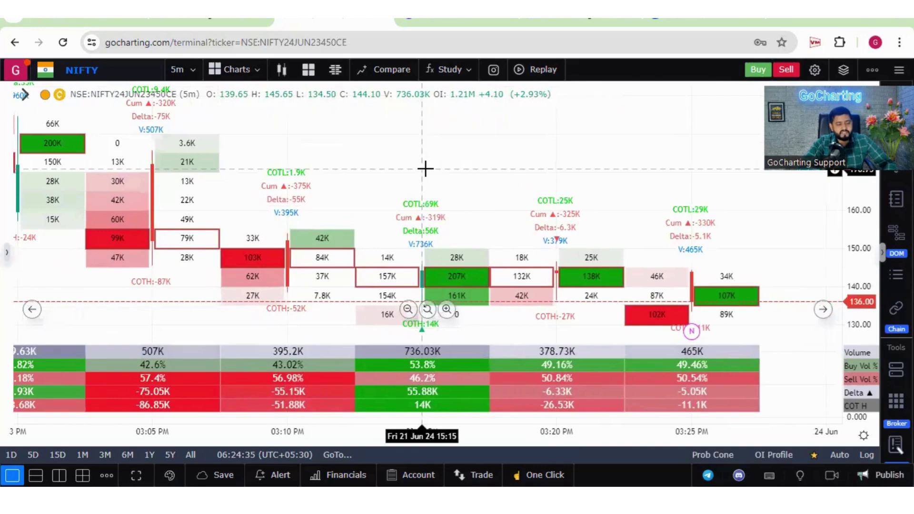
# Step: Search for RELIANCE and load the NSE chart of RELIANCE INDUSTRIES LTD
pyautogui.click(120, 68)
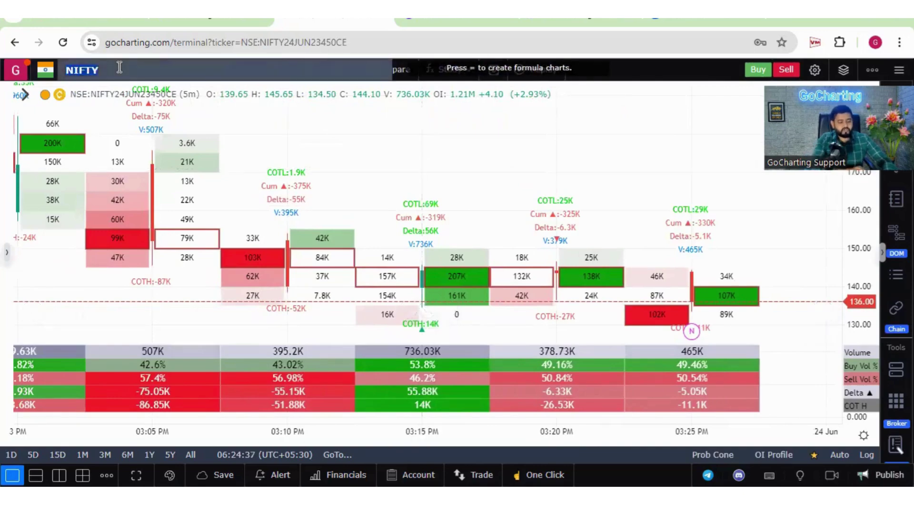
pyautogui.write('RELIA')
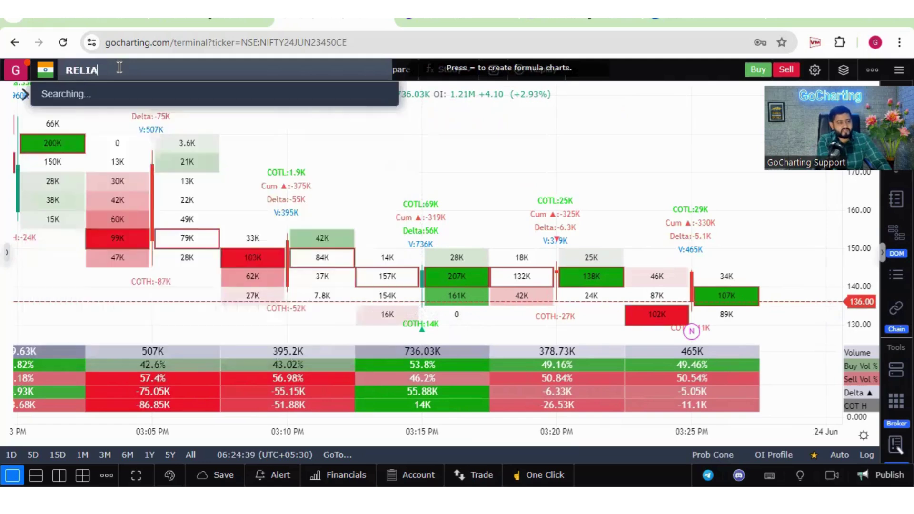
pyautogui.write('NCE')
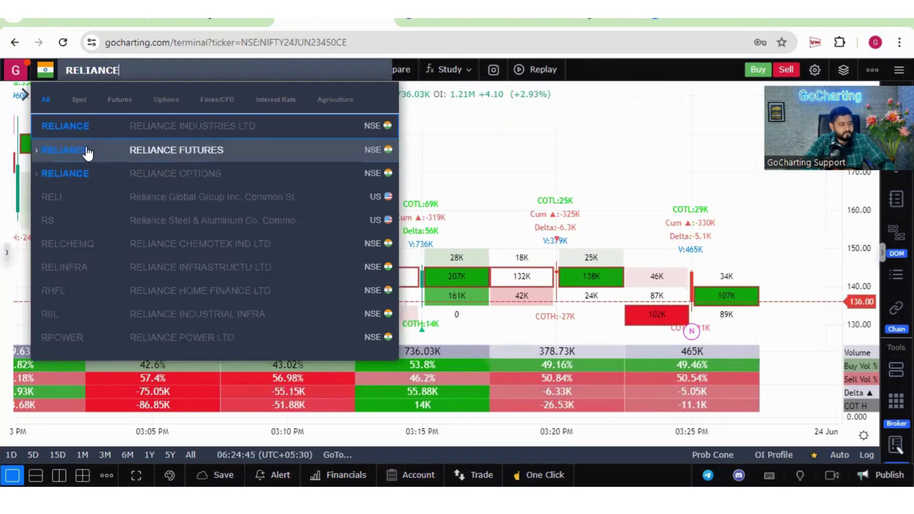
pyautogui.click(124, 127)
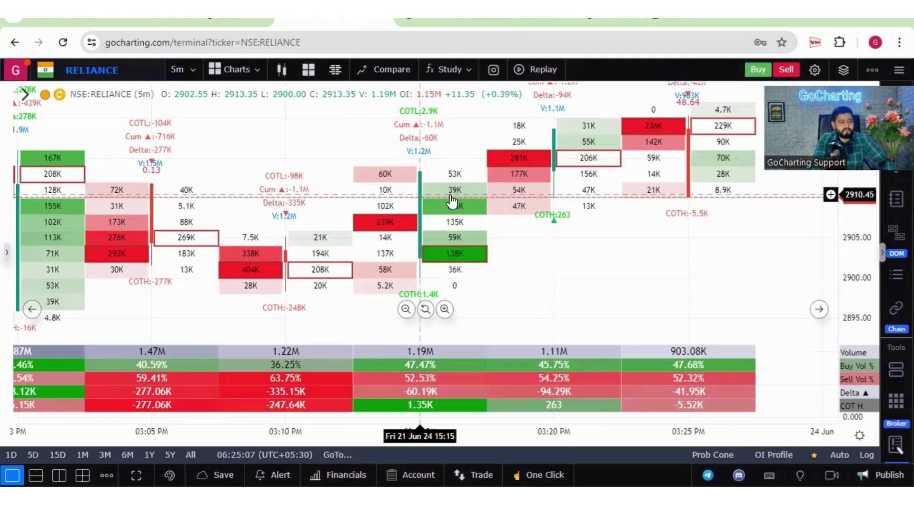
# Step: Look through the available chart types and switch the RELIANCE chart to Imbalance
pyautogui.click(252, 75)
pyautogui.scroll(-1, 262, 129)
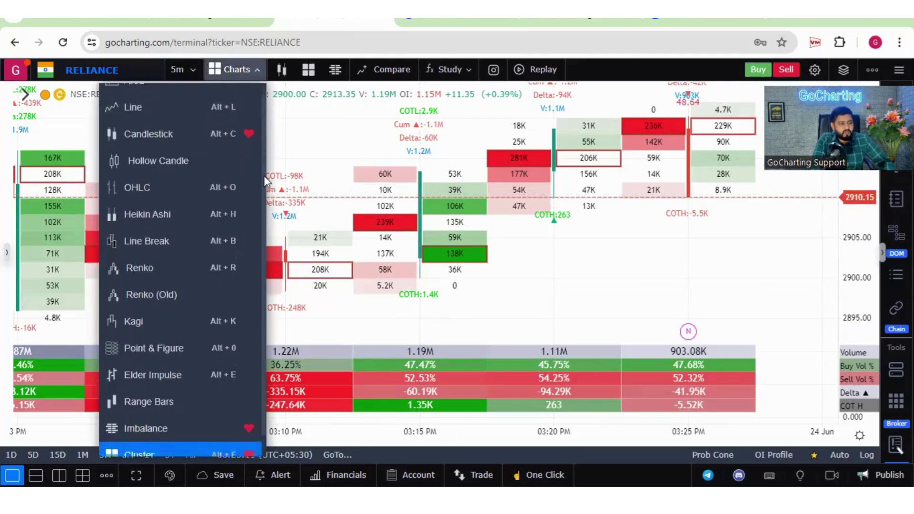
pyautogui.scroll(-1, 265, 190)
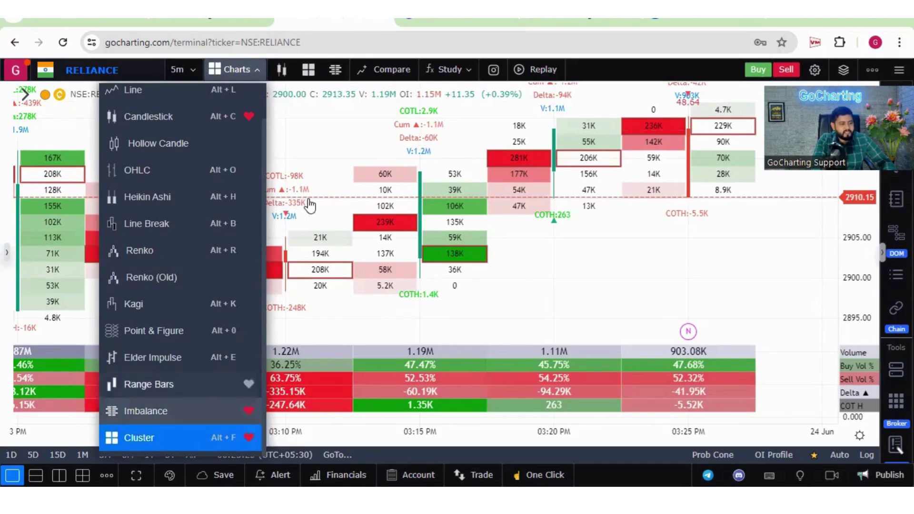
pyautogui.click(339, 78)
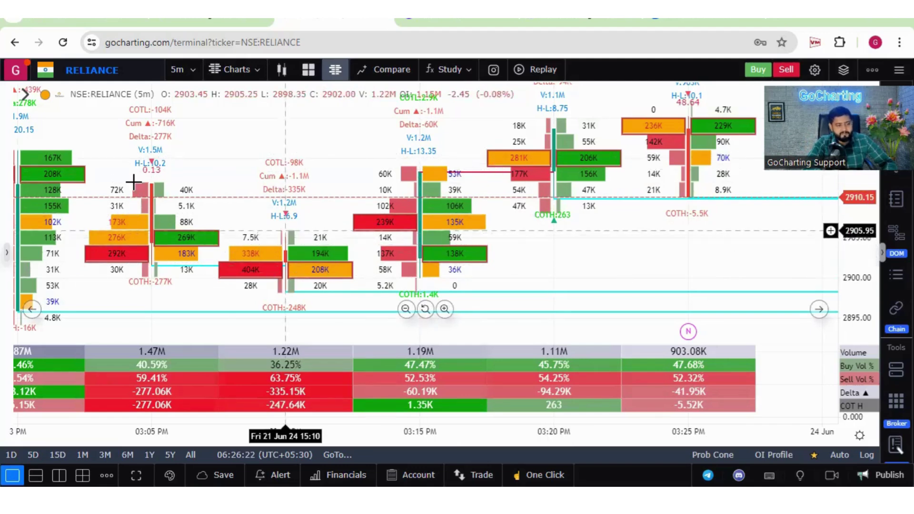
# Step: Expand the study legend and open the Imbalance settings, showing the edge and imbalance colour options
pyautogui.click(24, 98)
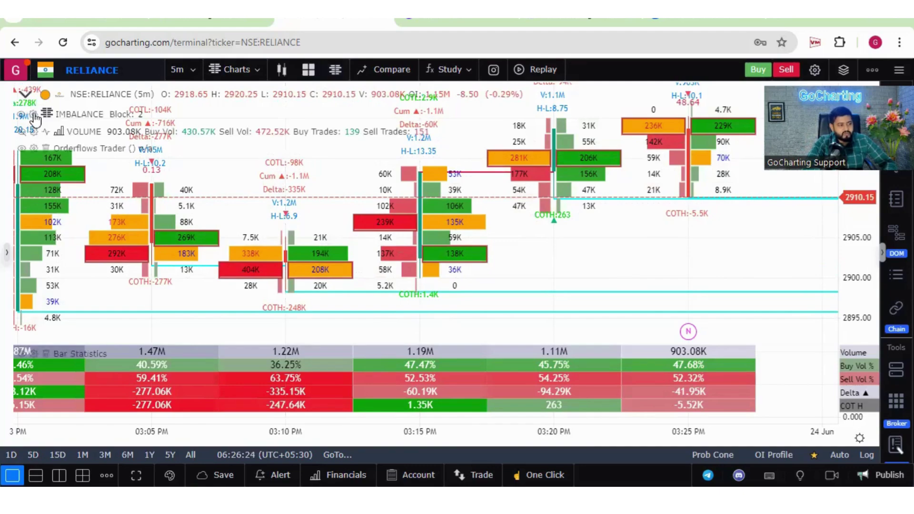
pyautogui.click(33, 115)
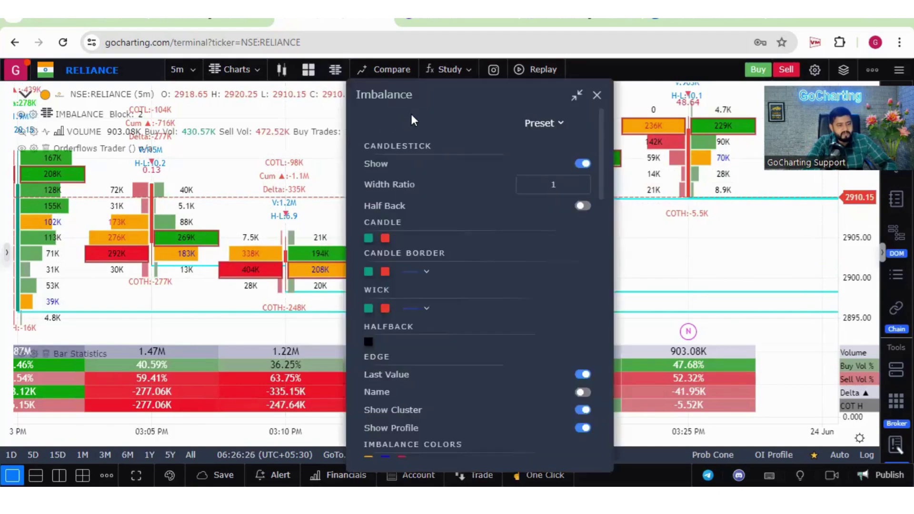
pyautogui.moveTo(429, 96); pyautogui.dragTo(484, 81)
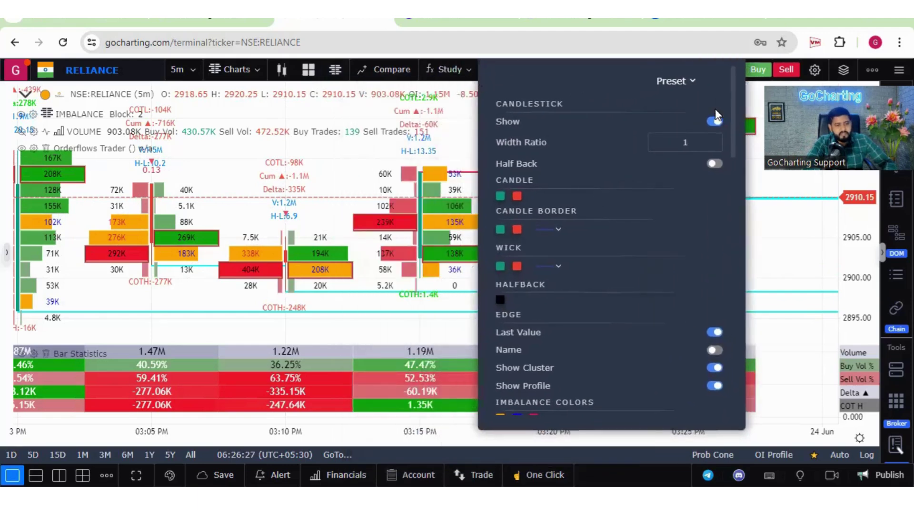
pyautogui.moveTo(731, 110); pyautogui.dragTo(731, 156)
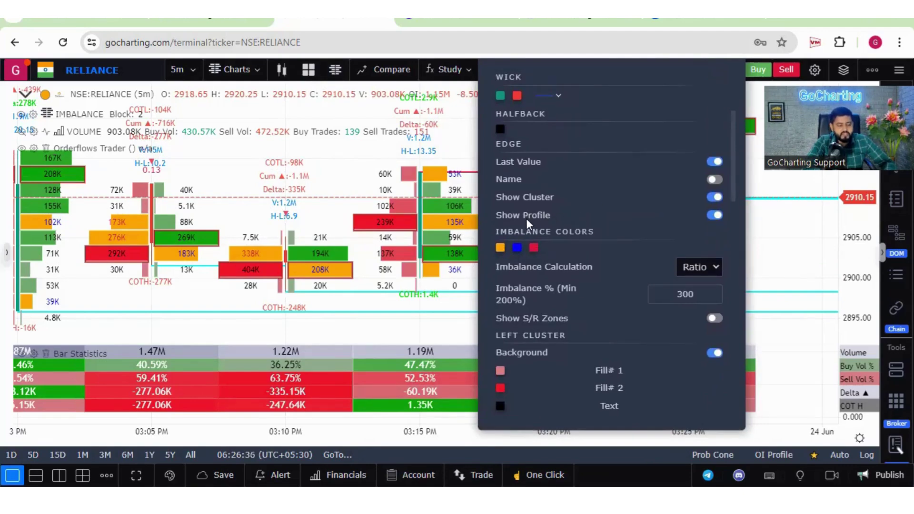
# Step: Turn Show Profile off for the Imbalance chart to compare the display, and turn it on again
pyautogui.click(714, 215)
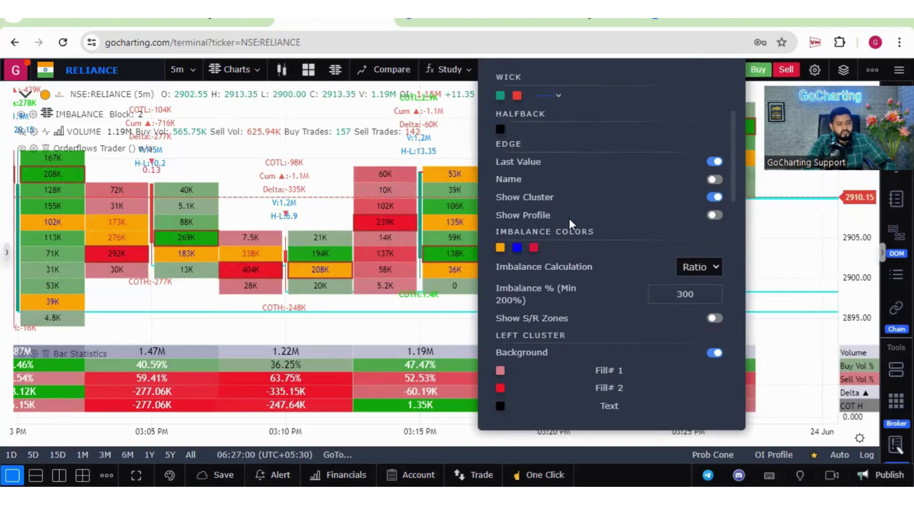
pyautogui.click(714, 216)
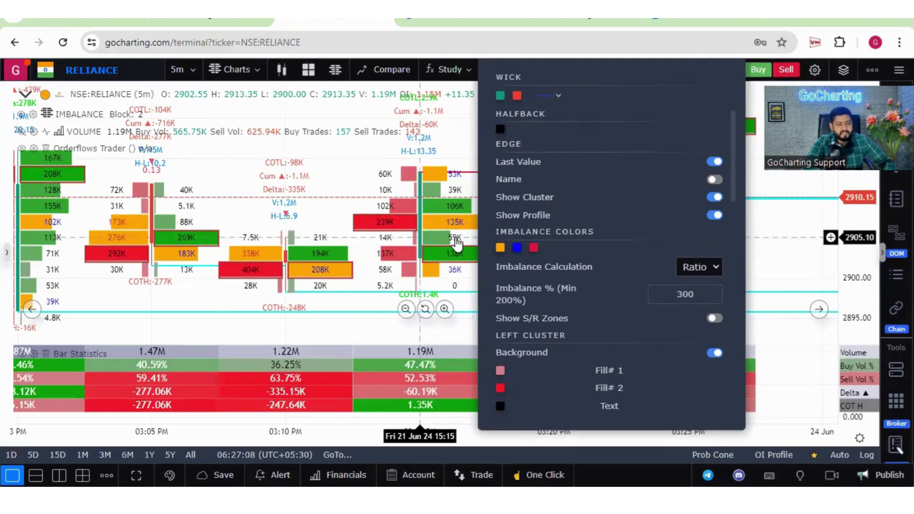
# Step: Try the Fixed imbalance calculation and return it to Ratio
pyautogui.scroll(-2, 513, 184)
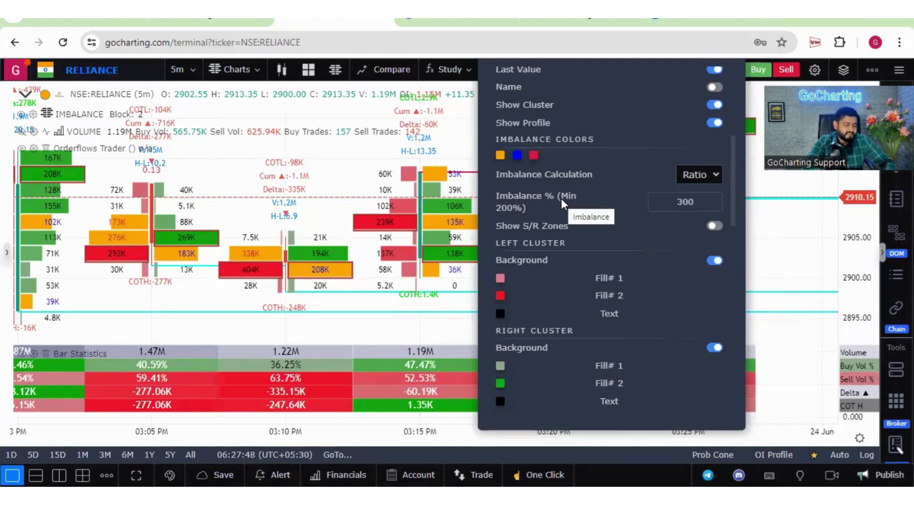
pyautogui.click(687, 175)
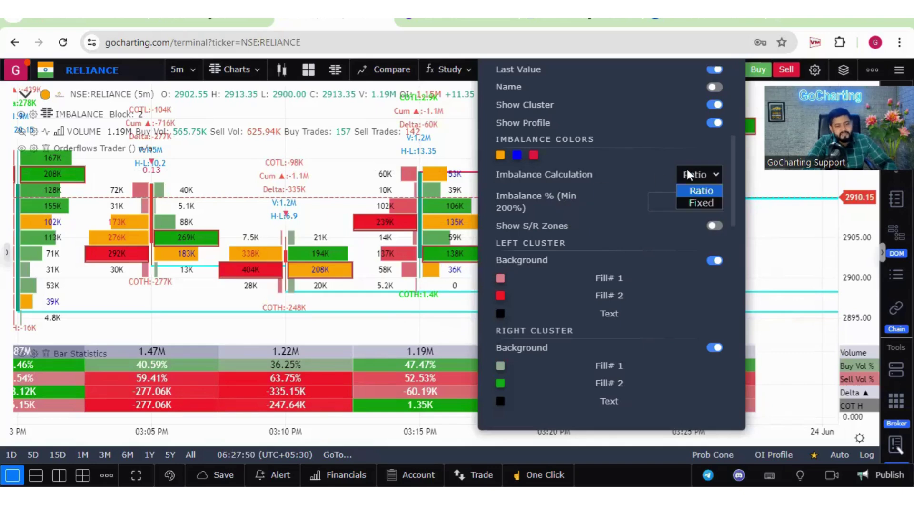
pyautogui.click(699, 204)
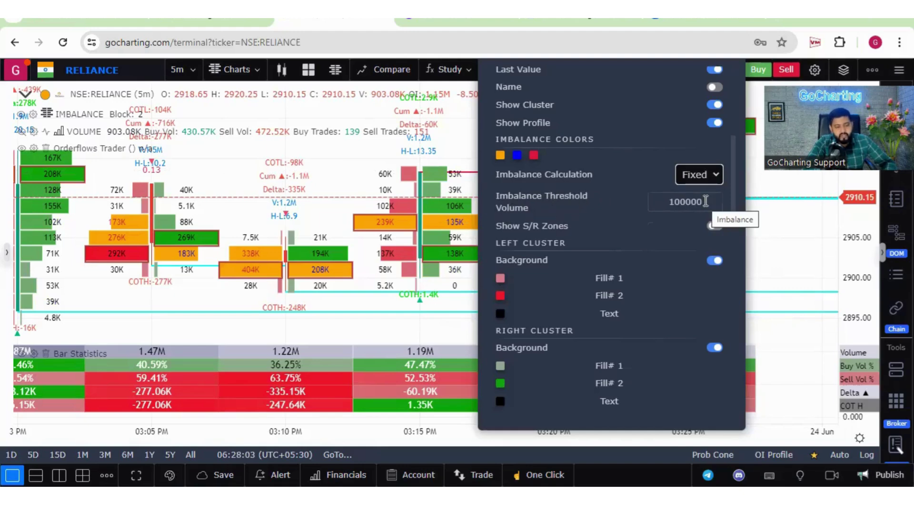
pyautogui.click(705, 184)
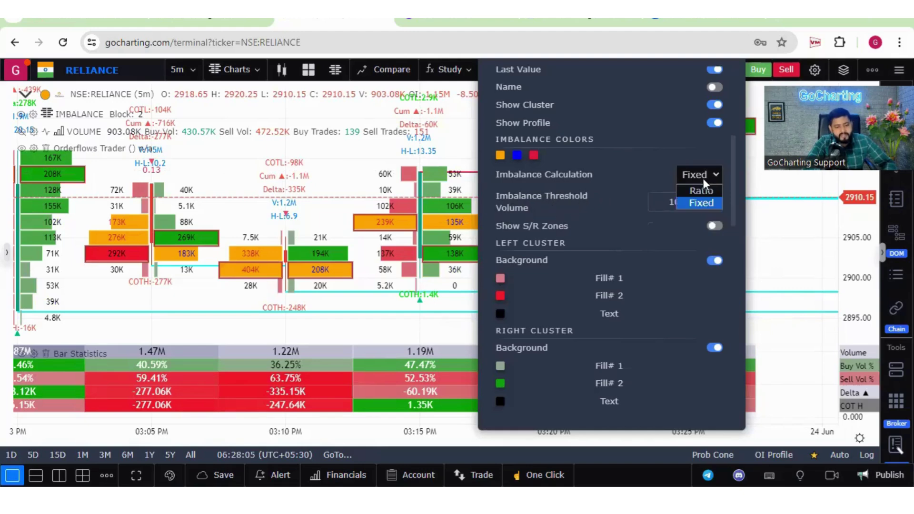
pyautogui.click(701, 192)
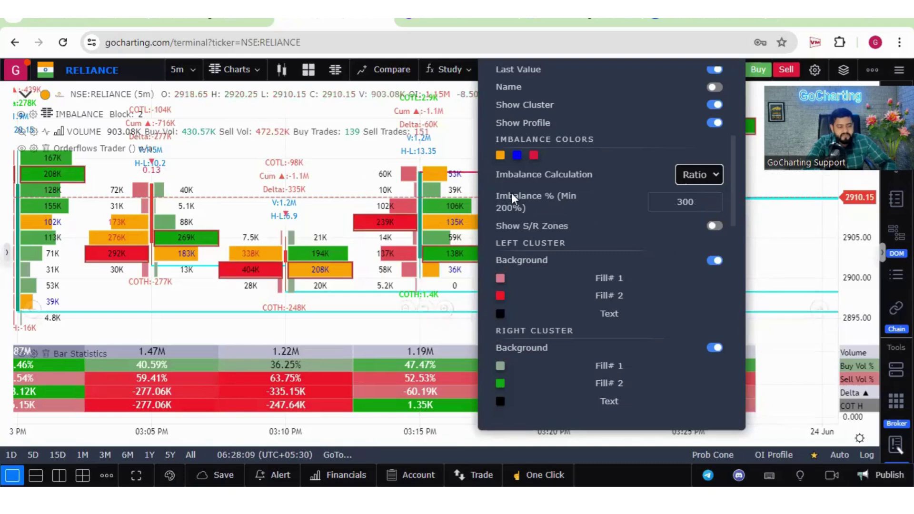
pyautogui.click(688, 203)
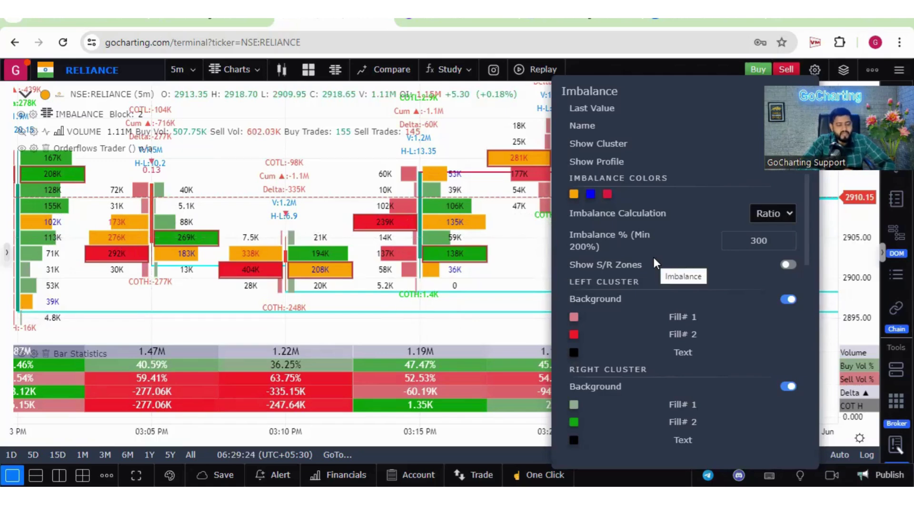
# Step: Turn on Show S/R Zones and try 2 and 1 for No of Imbalances before setting it to 3
pyautogui.click(789, 266)
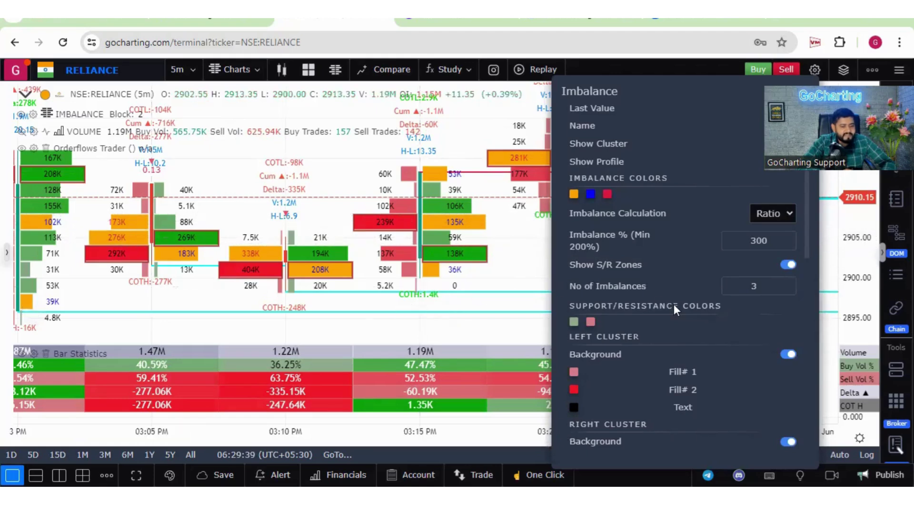
pyautogui.click(784, 289)
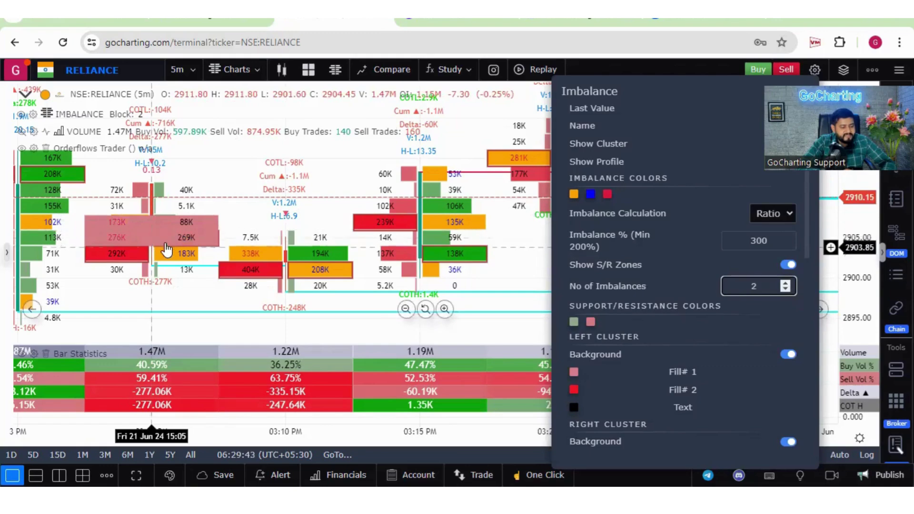
pyautogui.click(785, 289)
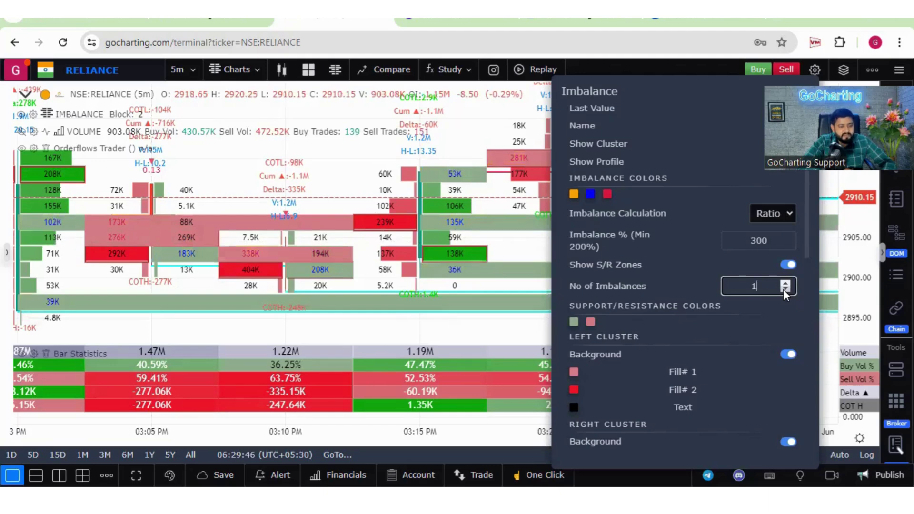
pyautogui.doubleClick(785, 283)
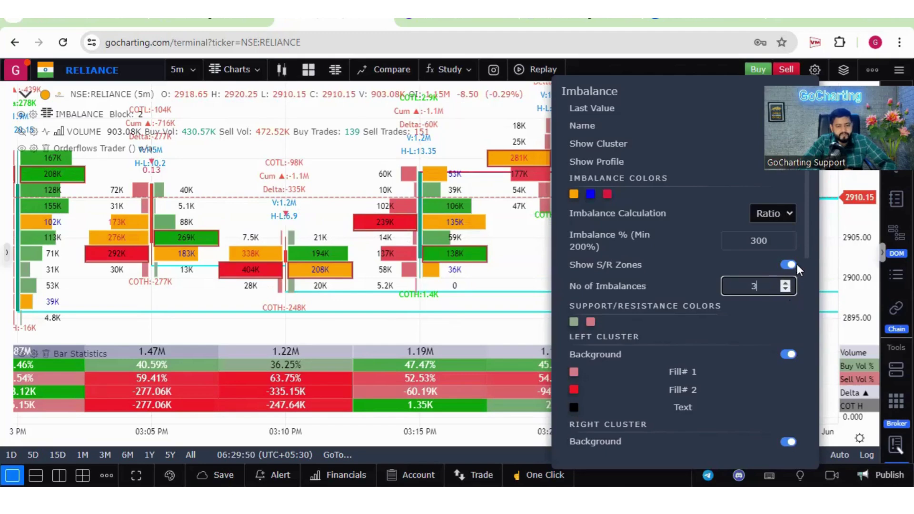
# Step: Turn off the Background for the left and right clusters, and turn off Show S/R Zones
pyautogui.moveTo(805, 251); pyautogui.dragTo(804, 284)
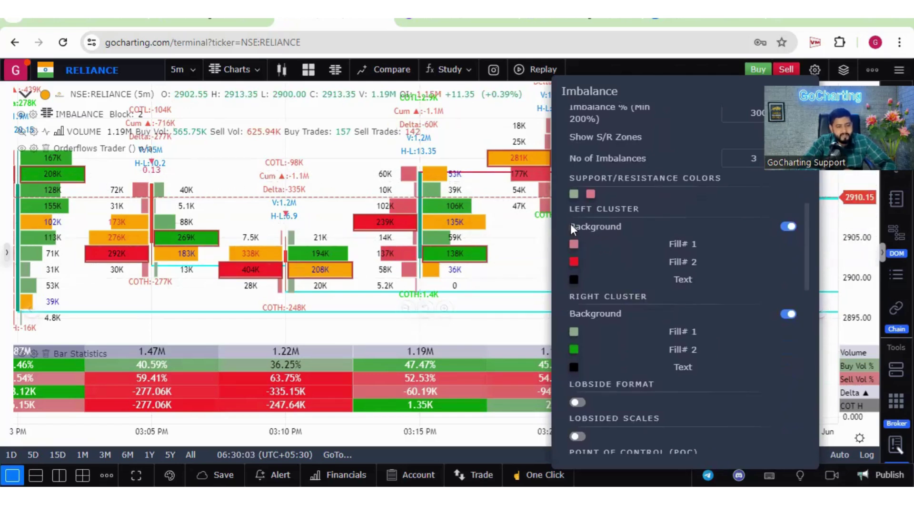
pyautogui.click(788, 228)
pyautogui.click(788, 315)
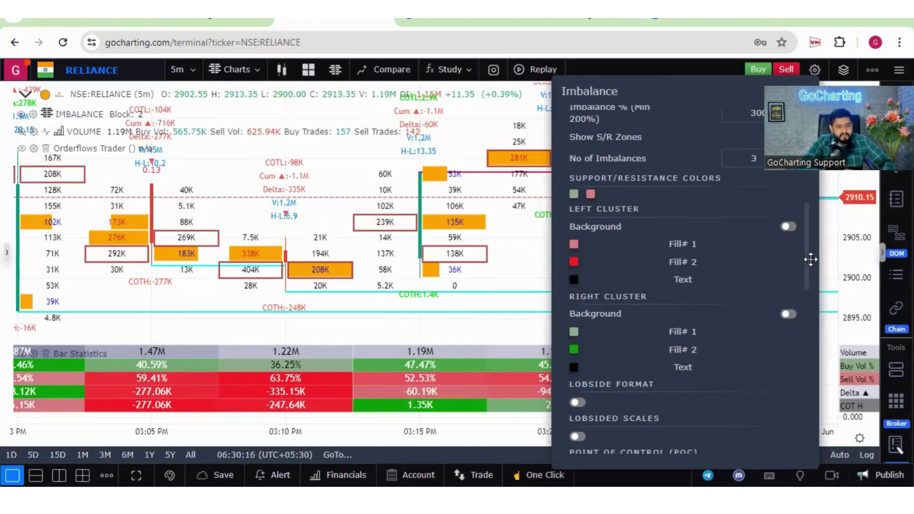
pyautogui.moveTo(805, 257); pyautogui.dragTo(810, 230)
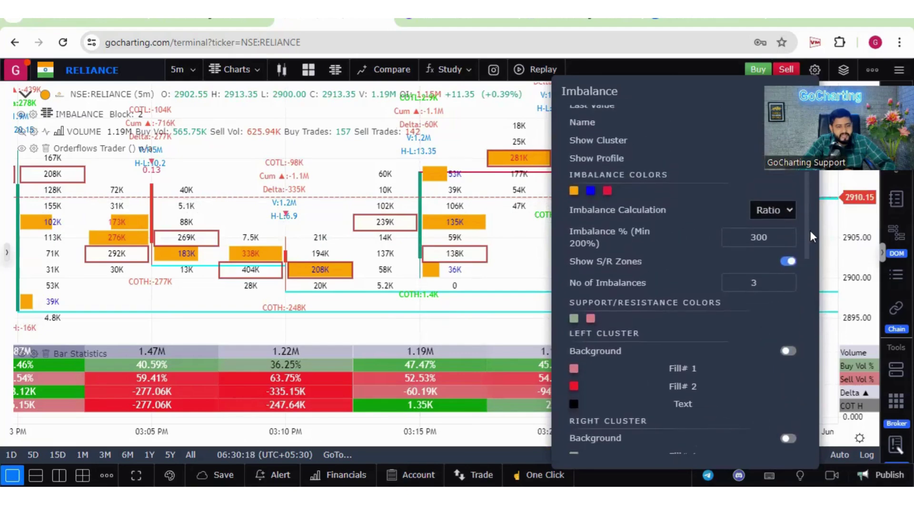
pyautogui.click(788, 255)
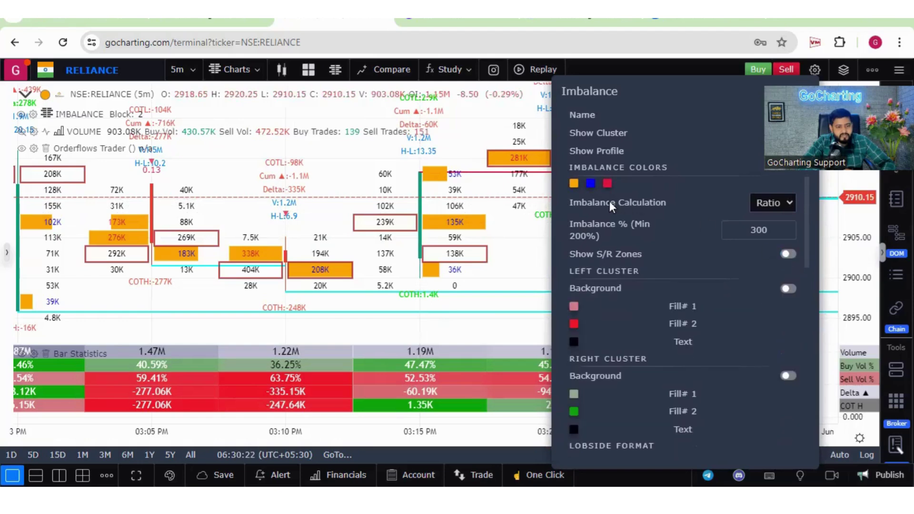
# Step: Make the orange imbalance colour fully transparent to compare the chart without imbalance fills
pyautogui.click(574, 184)
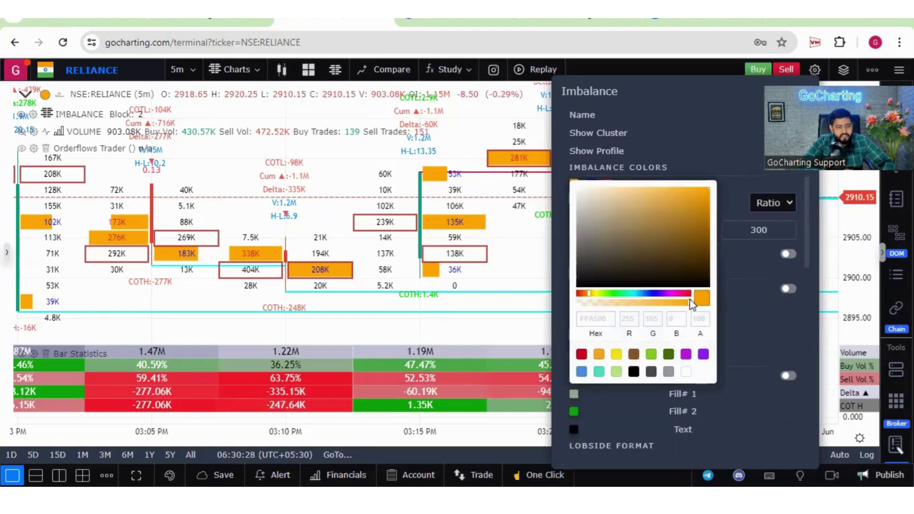
pyautogui.moveTo(691, 305); pyautogui.dragTo(553, 298)
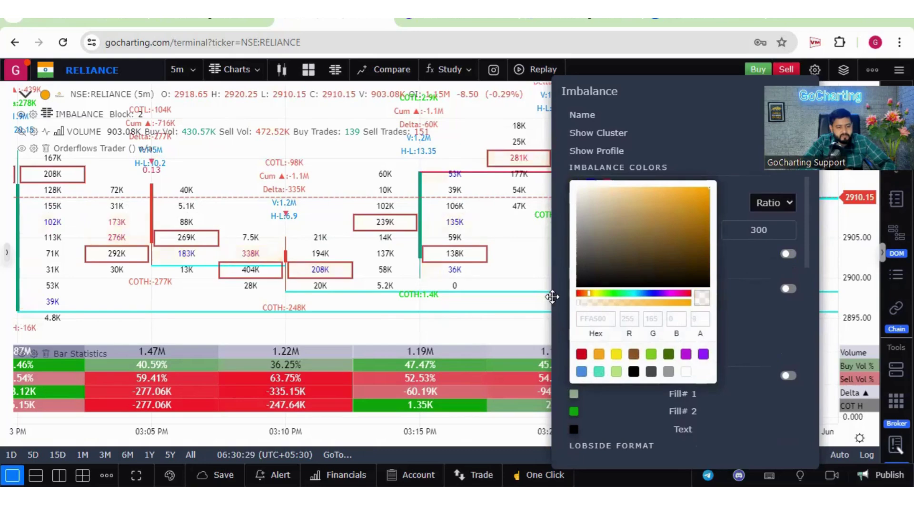
pyautogui.click(552, 297)
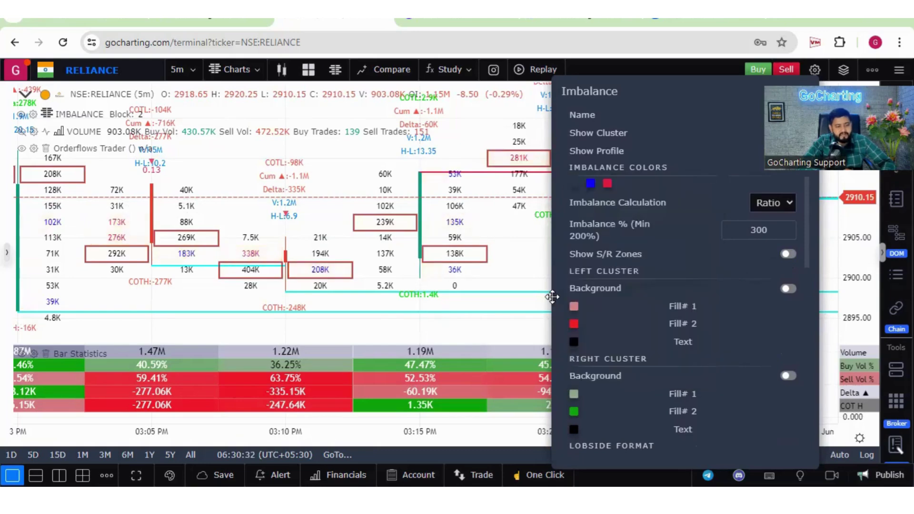
# Step: Compare the chart with Lobside Format on and off, leave it on, and try Lobsided Scales before turning that off
pyautogui.scroll(-2, 571, 200)
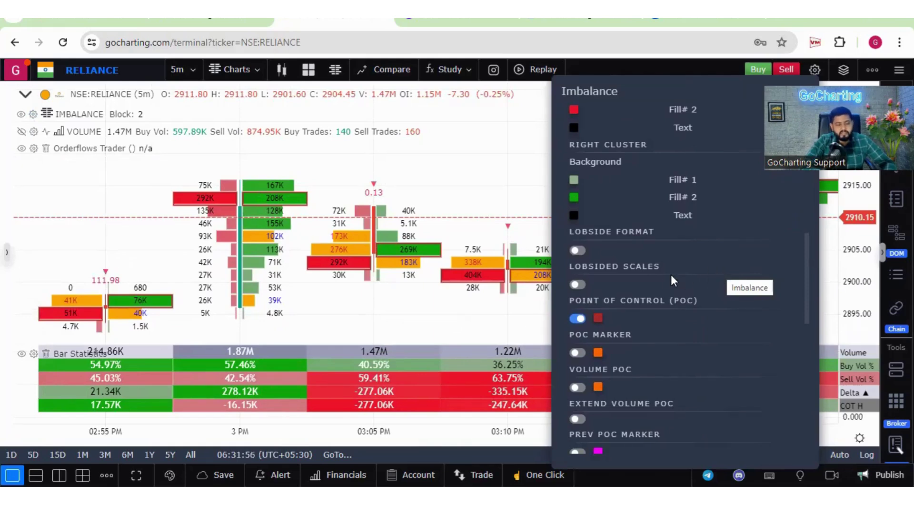
pyautogui.click(578, 252)
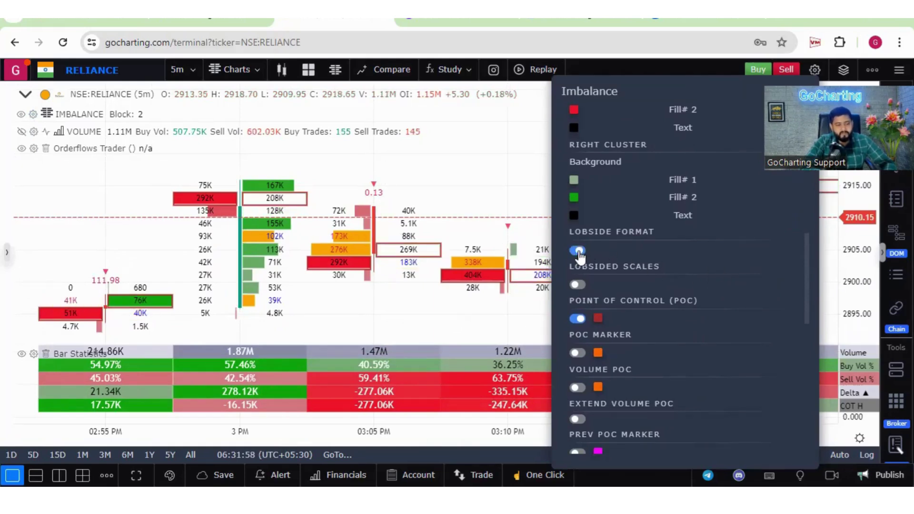
pyautogui.click(578, 251)
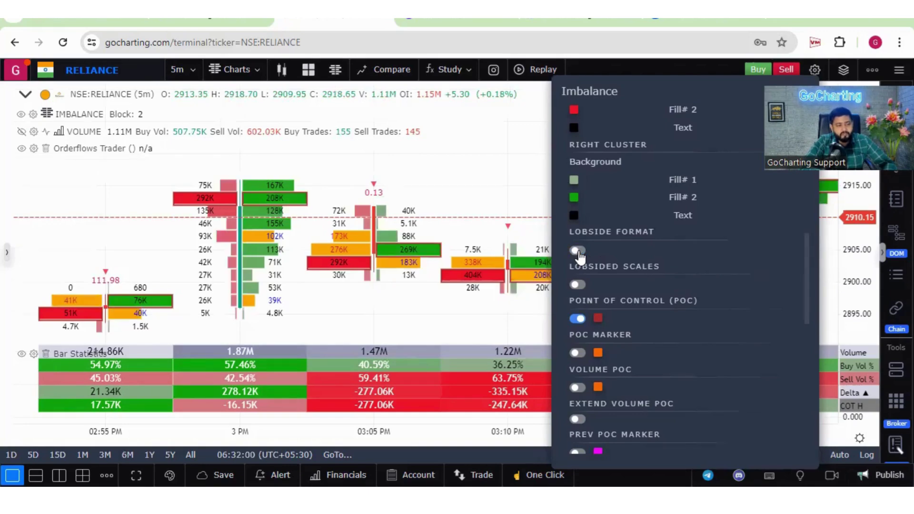
pyautogui.click(578, 250)
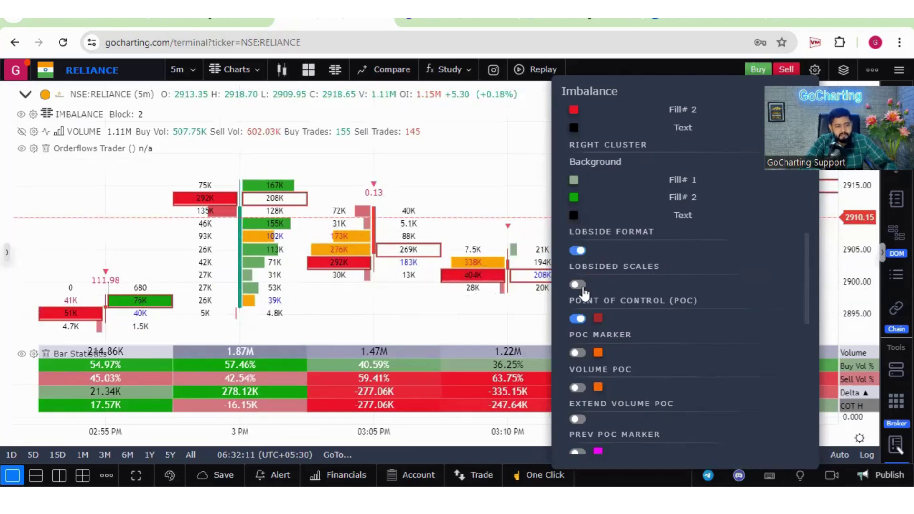
pyautogui.click(578, 286)
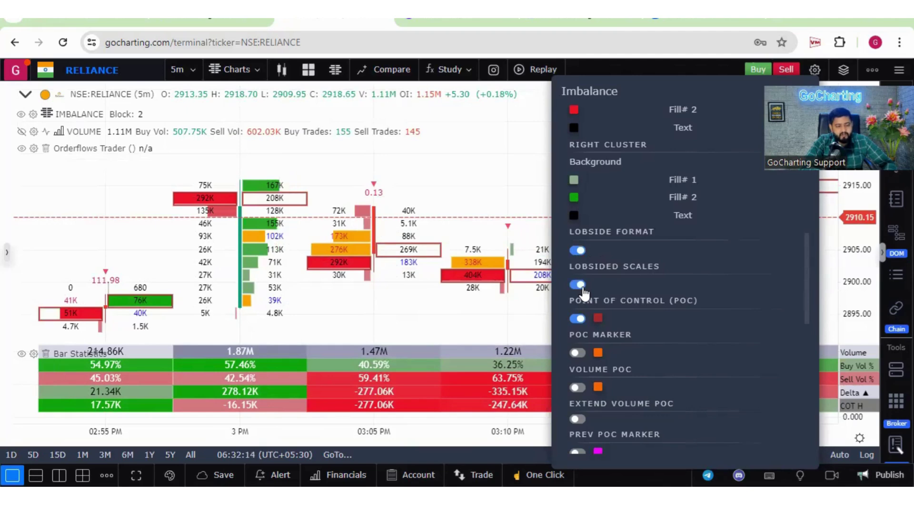
pyautogui.click(578, 285)
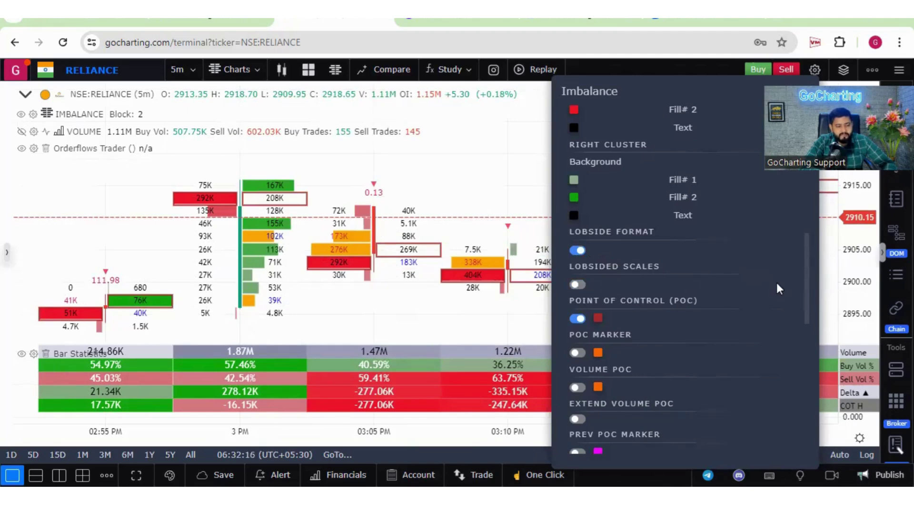
# Step: Turn Point of Control (POC) off to compare the chart, and turn it back on
pyautogui.scroll(-1, 802, 285)
pyautogui.scroll(-2, 802, 289)
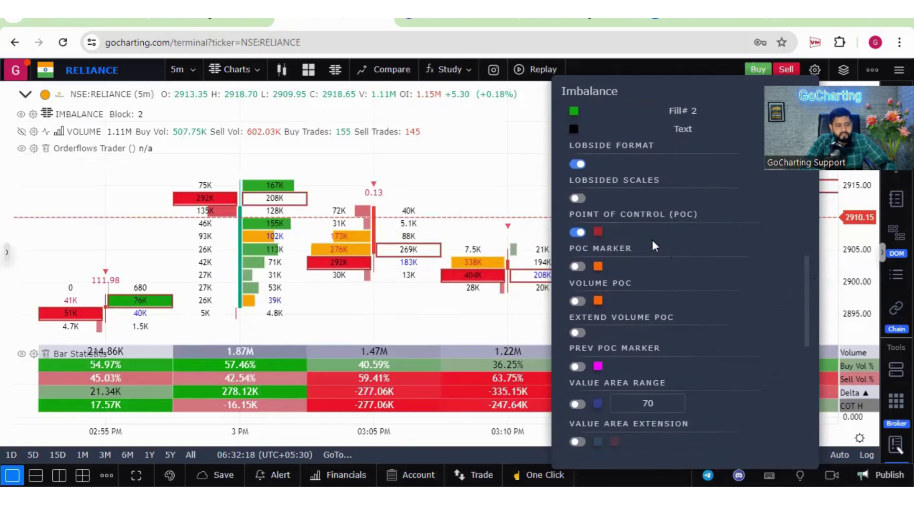
pyautogui.click(577, 233)
pyautogui.click(578, 233)
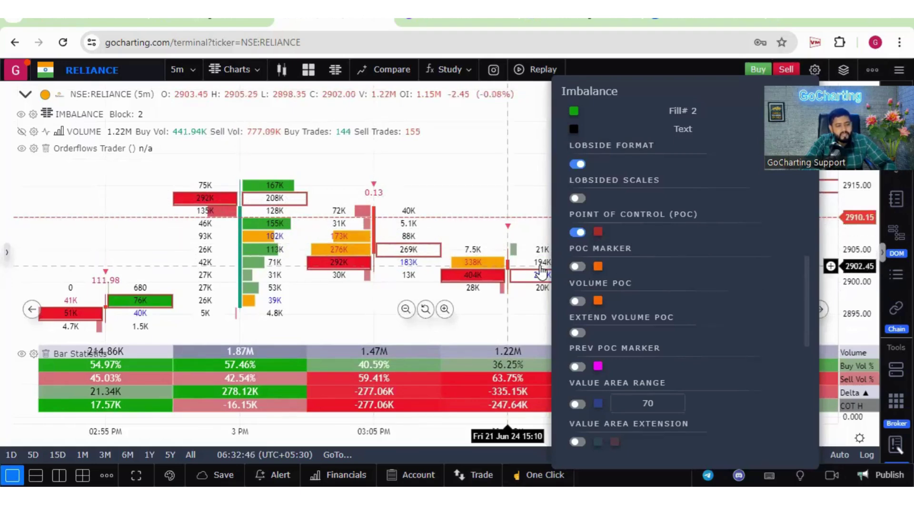
# Step: Try the Volume POC and POC Marker options in turn, switching each off again
pyautogui.click(577, 301)
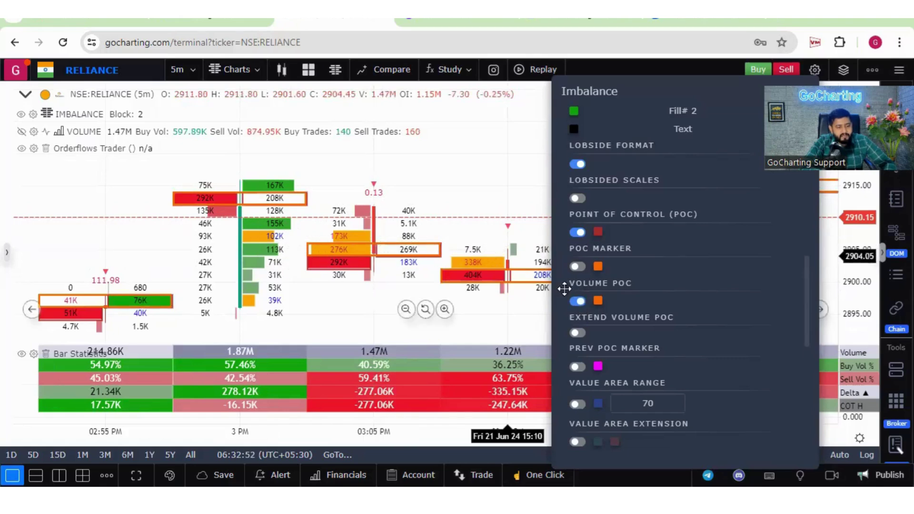
pyautogui.click(578, 301)
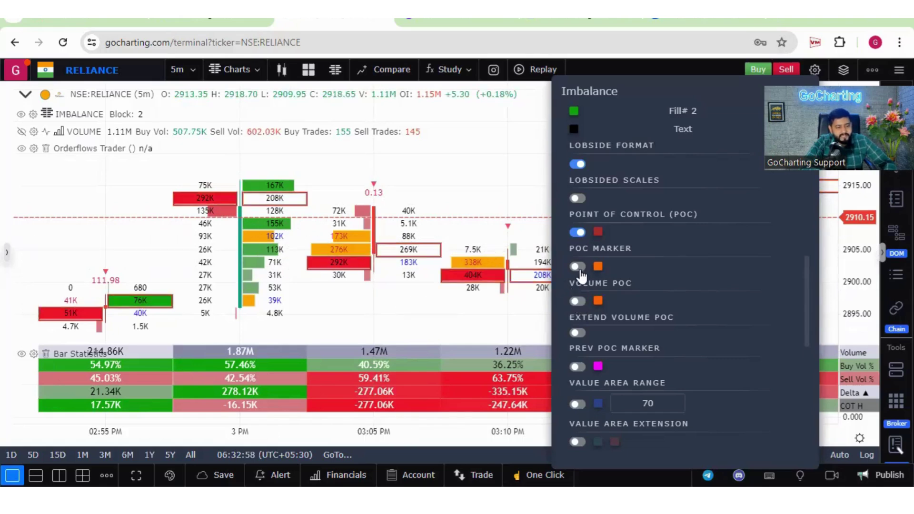
pyautogui.click(578, 266)
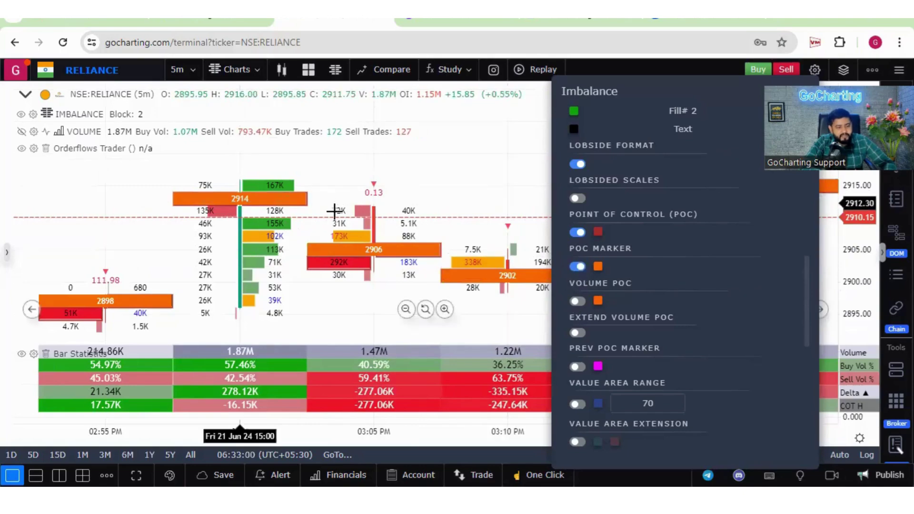
pyautogui.click(578, 267)
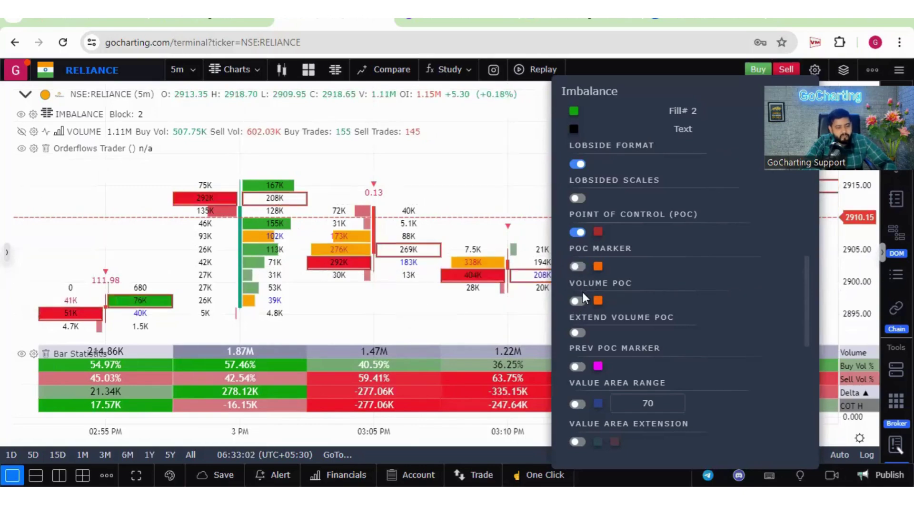
pyautogui.click(578, 300)
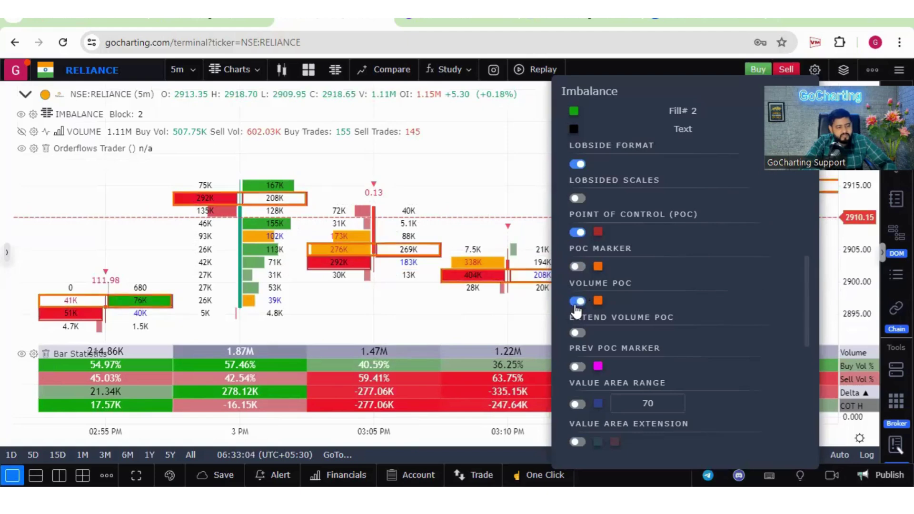
pyautogui.click(578, 305)
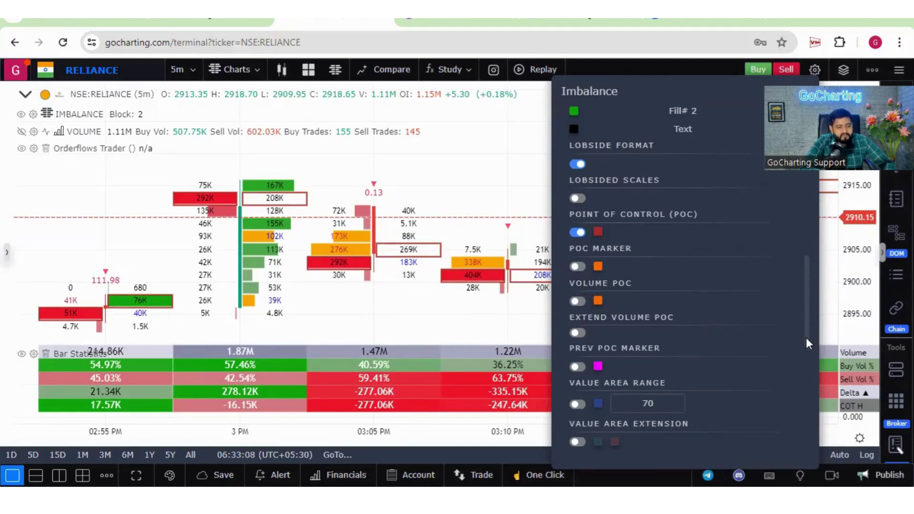
# Step: Turn on Extend Volume POC for the Imbalance chart
pyautogui.moveTo(806, 340); pyautogui.dragTo(804, 366)
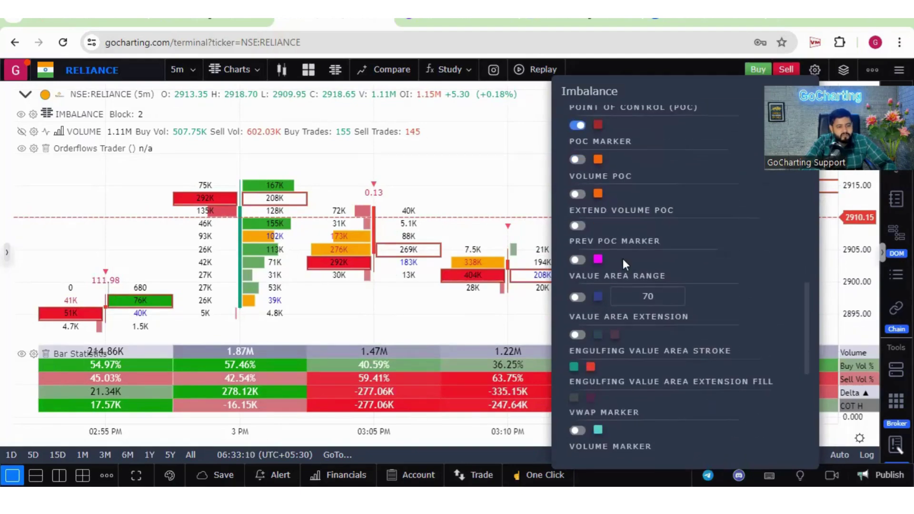
pyautogui.click(578, 226)
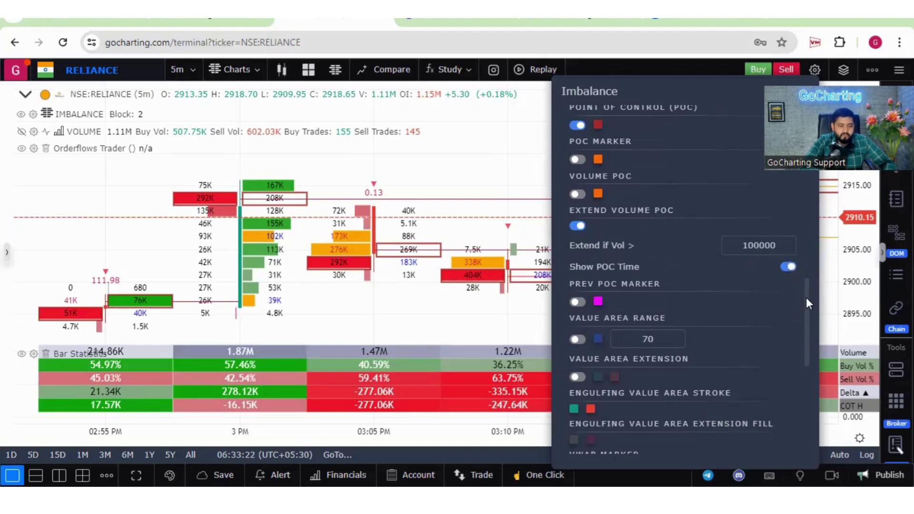
# Step: Try Prev POC Marker and Value Area Range on the chart, turning each off again
pyautogui.click(579, 302)
pyautogui.click(579, 303)
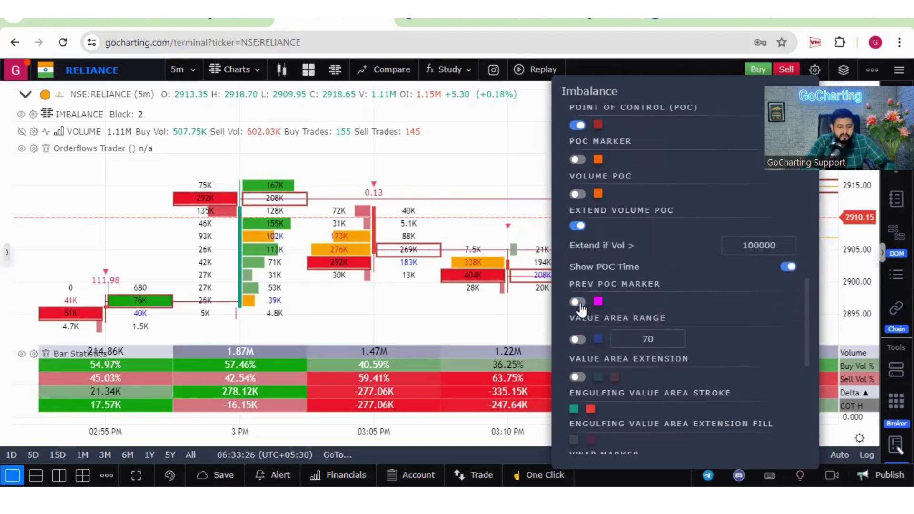
pyautogui.click(578, 339)
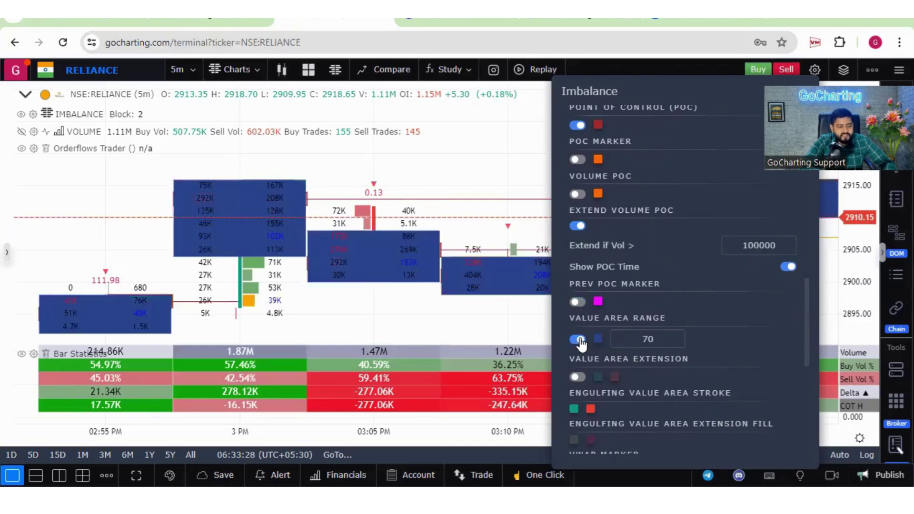
pyautogui.click(579, 340)
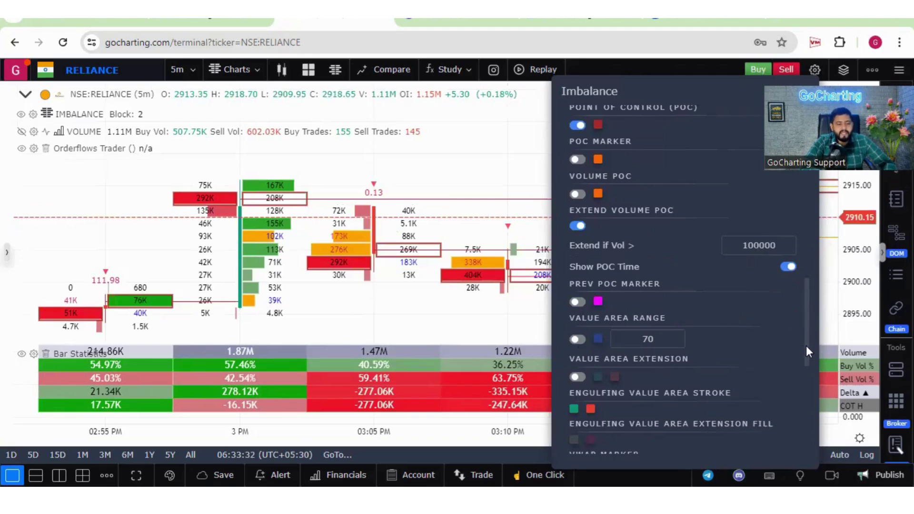
# Step: Show the VWAP Marker on the Imbalance chart and turn it off again
pyautogui.moveTo(807, 348); pyautogui.dragTo(805, 381)
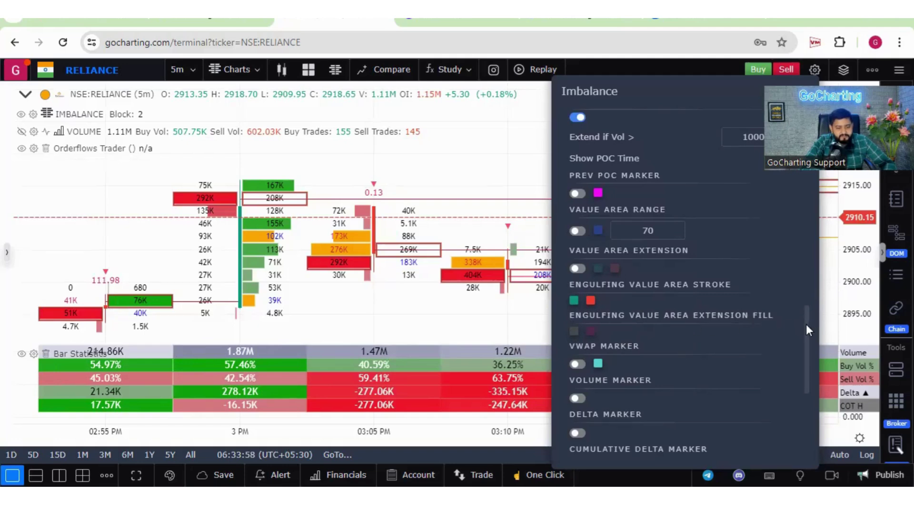
pyautogui.scroll(-3, 804, 324)
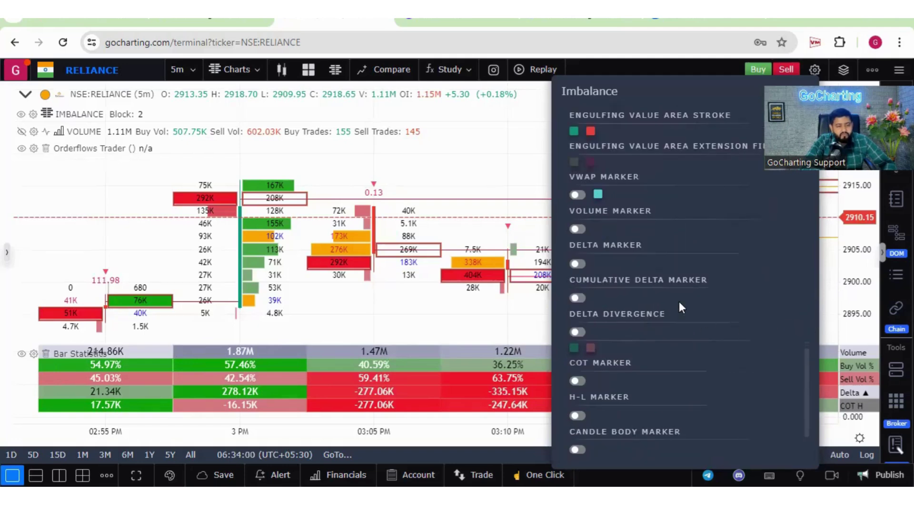
pyautogui.click(581, 195)
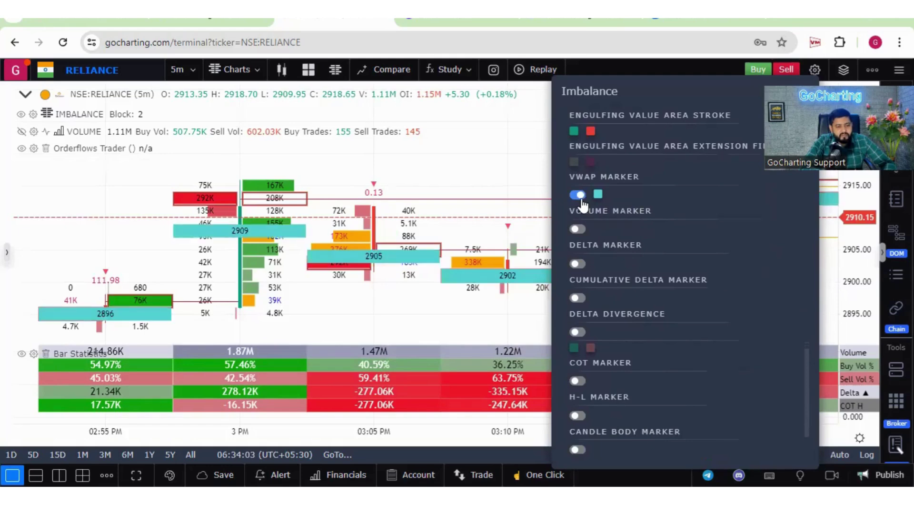
pyautogui.click(578, 195)
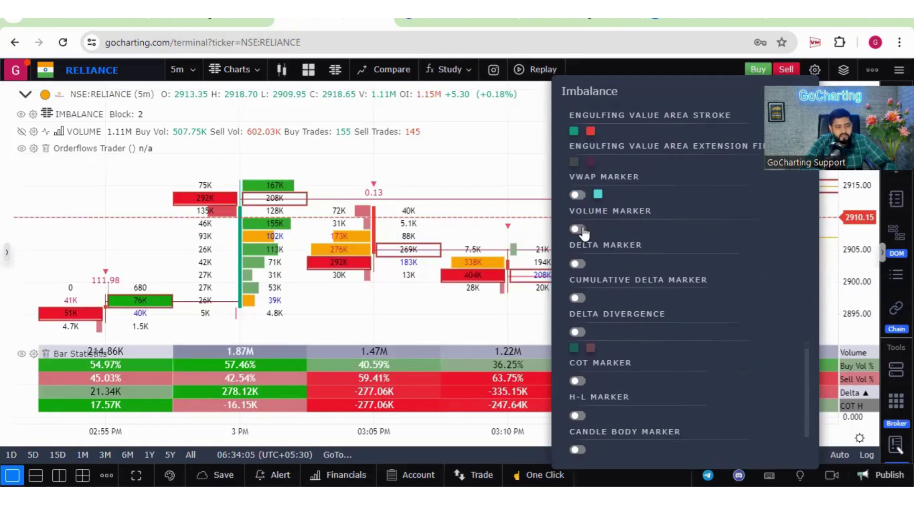
# Step: Turn on Volume Marker, Delta Marker, Cumulative Delta Marker and Delta Divergence, toggling Delta Divergence once to compare
pyautogui.click(582, 230)
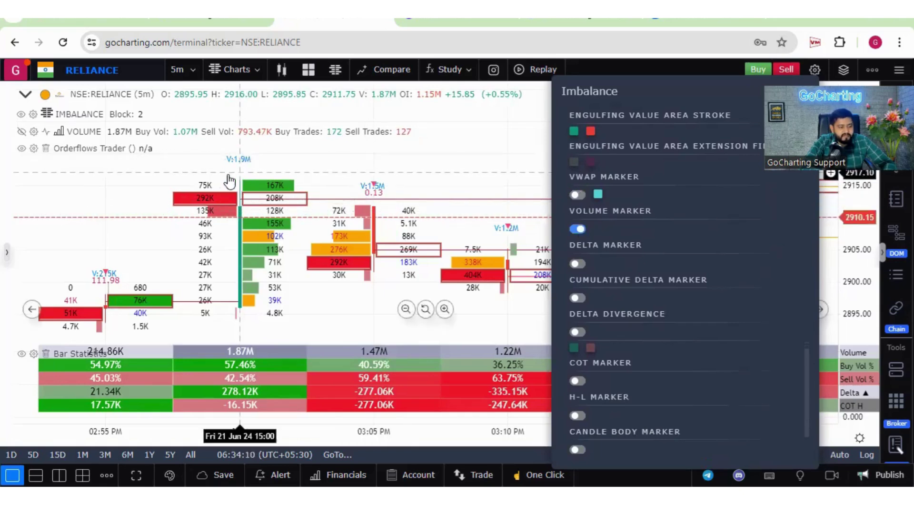
pyautogui.click(579, 263)
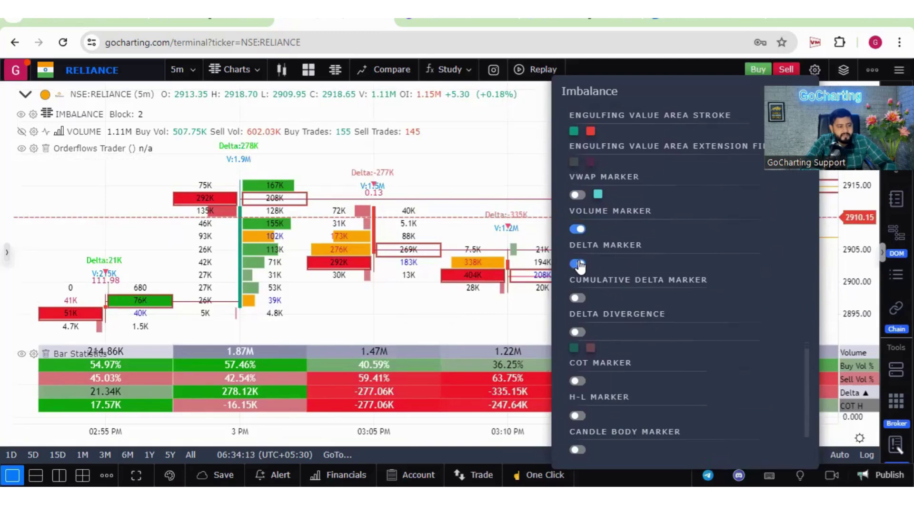
pyautogui.click(578, 299)
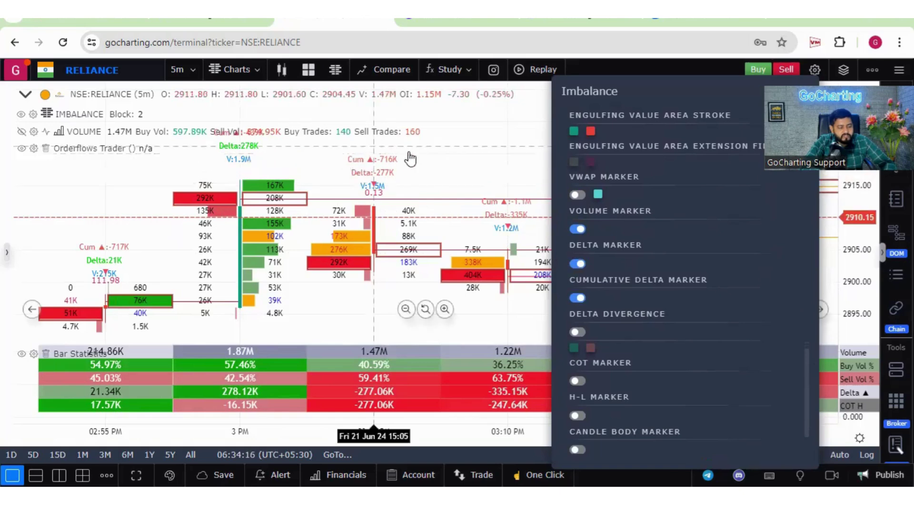
pyautogui.click(578, 332)
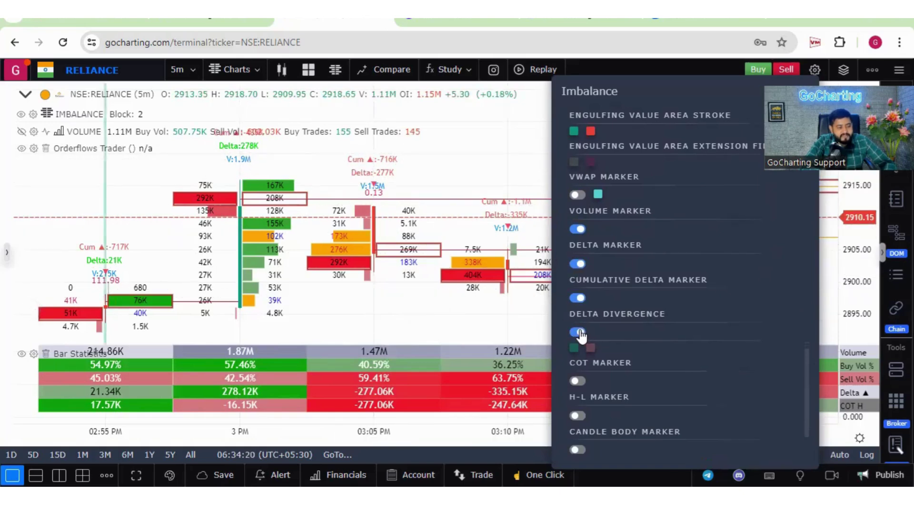
pyautogui.click(579, 333)
pyautogui.click(579, 333)
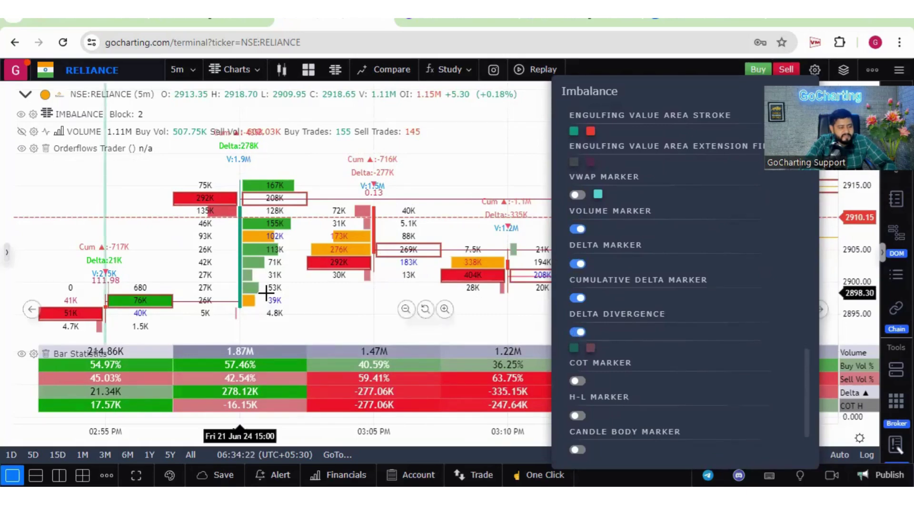
# Step: Turn on COT Marker and H-L Marker for the Imbalance chart, and try Candle Body Marker, turning it off again
pyautogui.moveTo(106, 216); pyautogui.dragTo(262, 180)
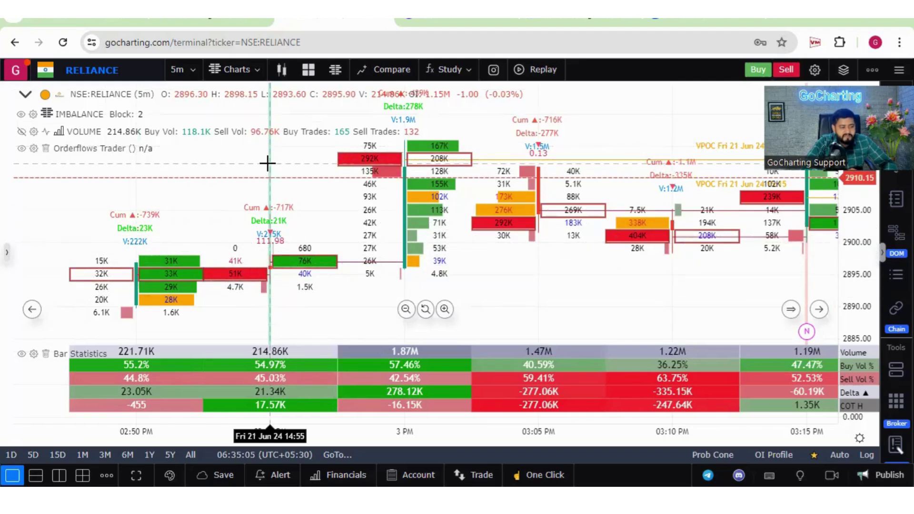
pyautogui.click(32, 114)
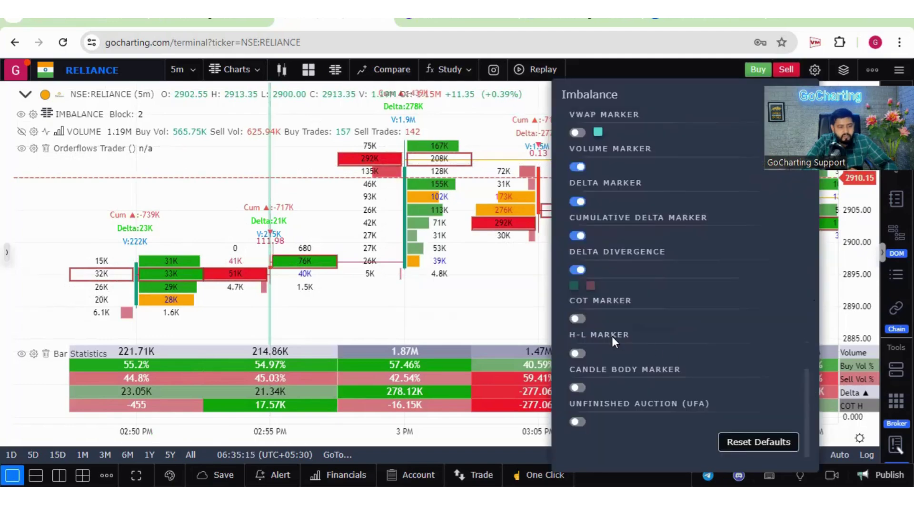
pyautogui.click(578, 319)
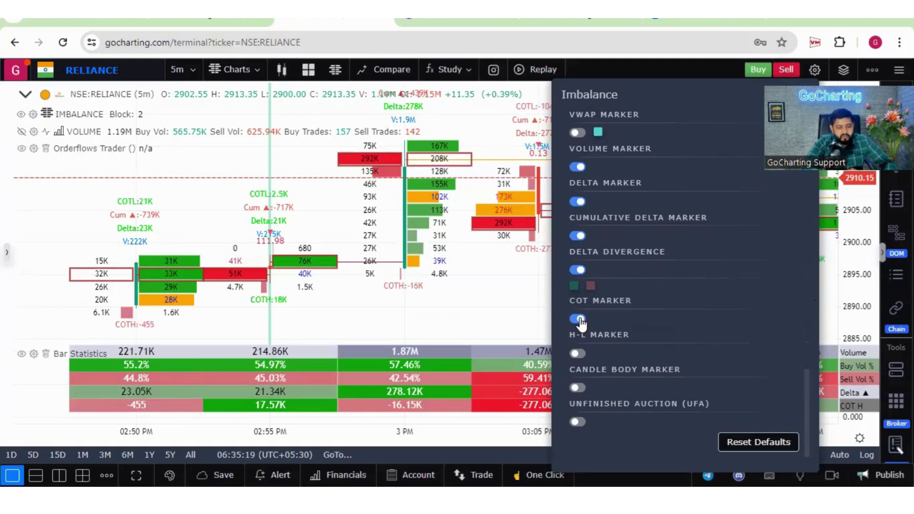
pyautogui.click(578, 353)
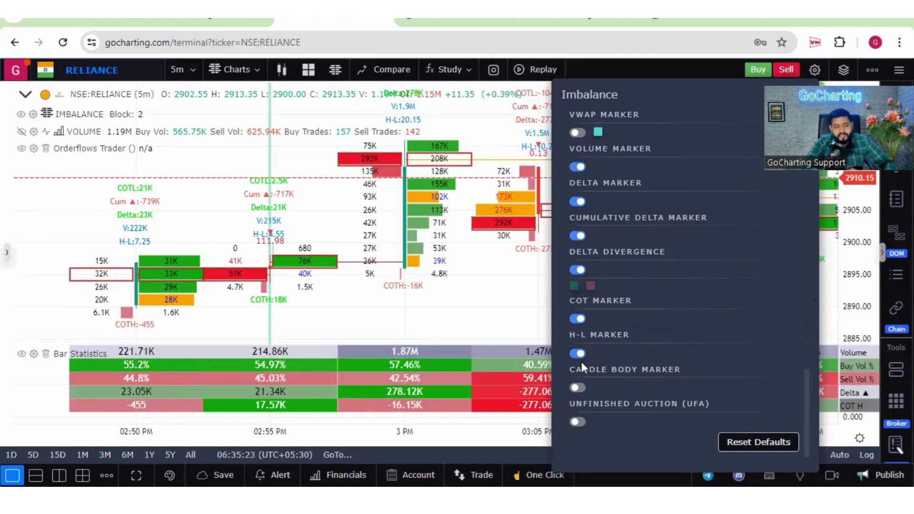
pyautogui.click(578, 388)
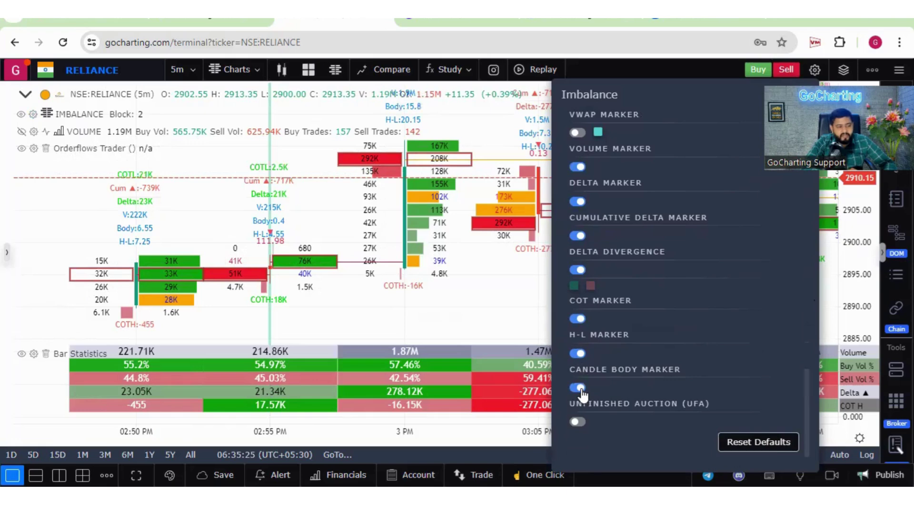
pyautogui.click(578, 388)
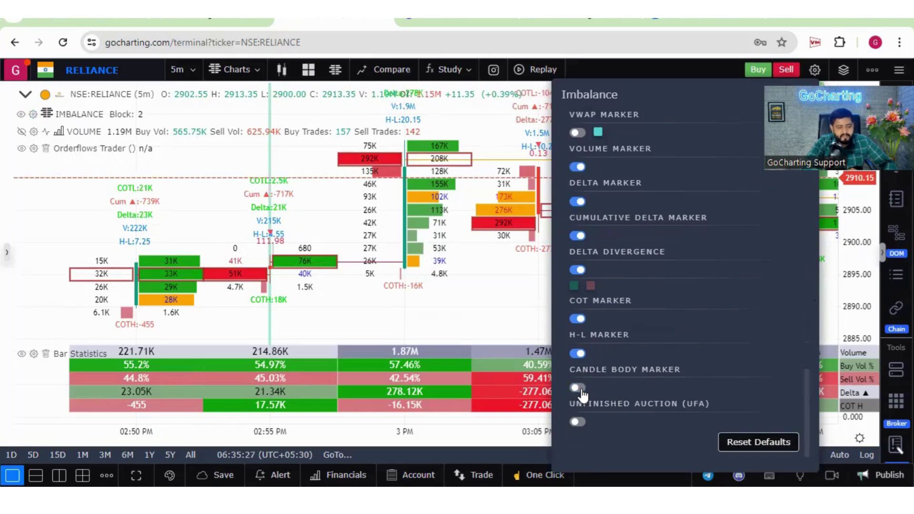
# Step: Turn on Unfinished Auction (UFA) for the Imbalance chart, toggling it to compare, and close the settings
pyautogui.click(578, 422)
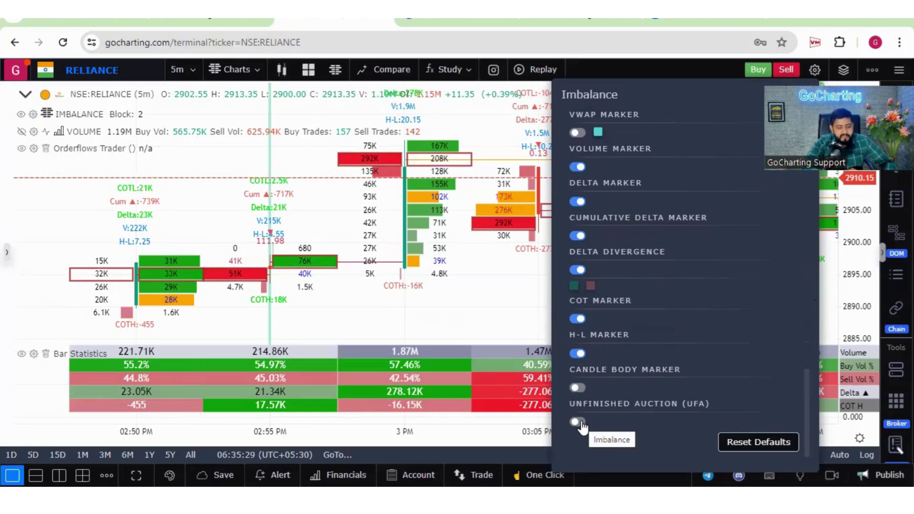
pyautogui.click(579, 422)
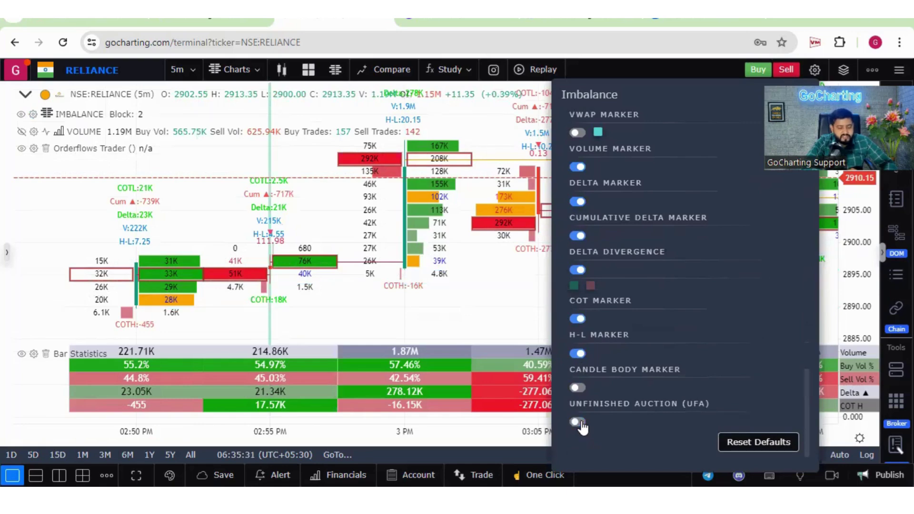
pyautogui.click(578, 423)
pyautogui.click(579, 422)
pyautogui.click(580, 424)
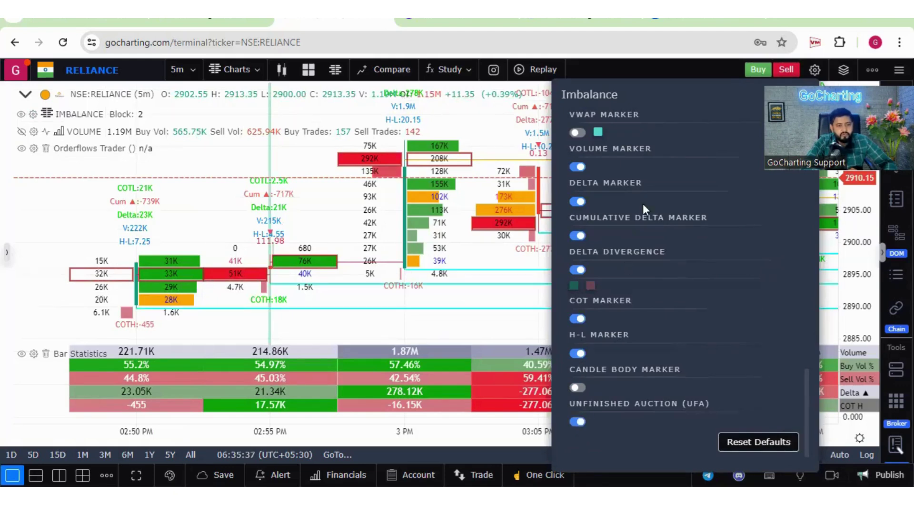
pyautogui.moveTo(680, 89); pyautogui.dragTo(460, 192)
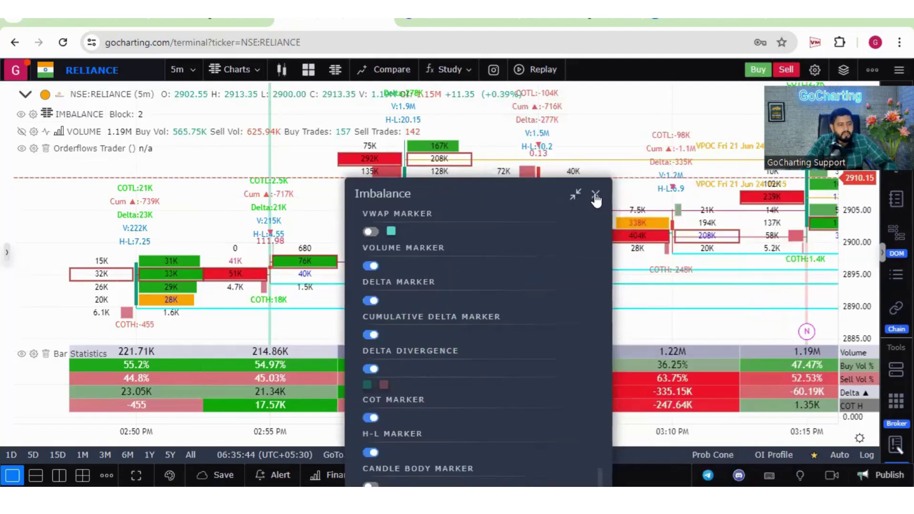
pyautogui.click(597, 199)
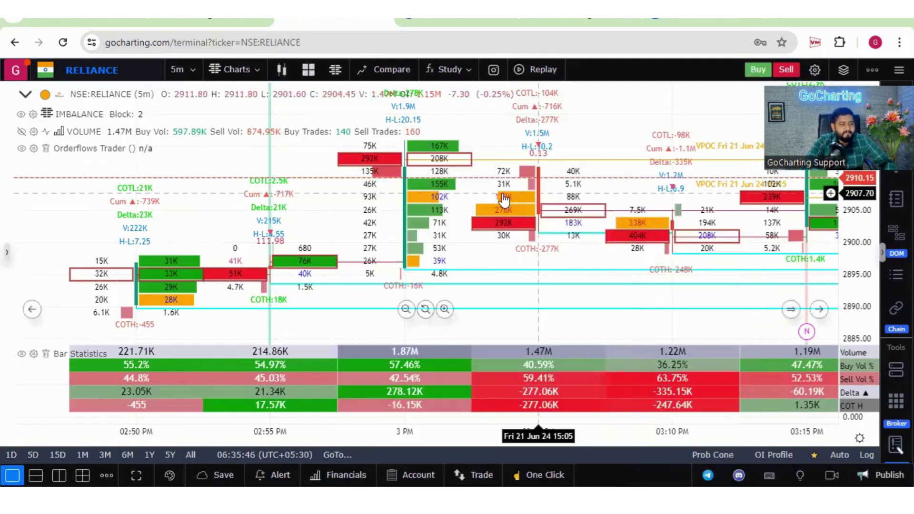
# Step: Switch the RELIANCE chart to Footprint and open its Cluster settings
pyautogui.click(308, 72)
pyautogui.click(308, 71)
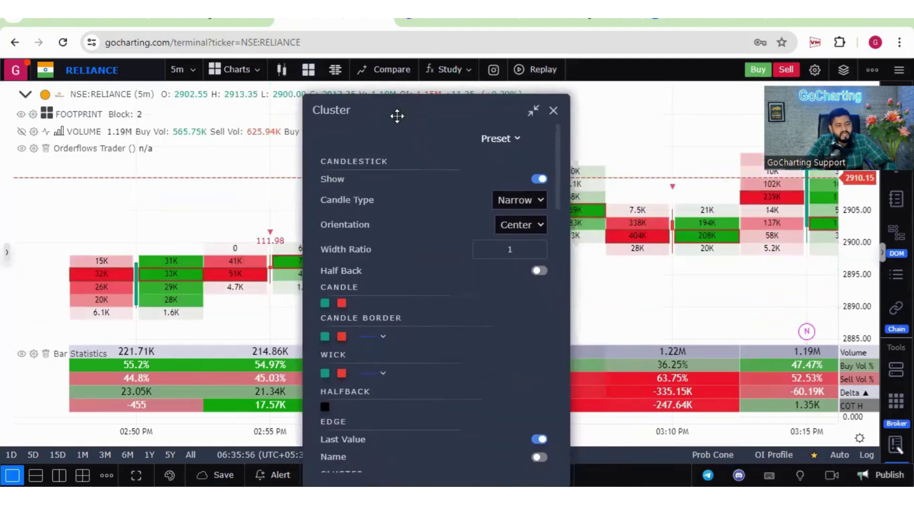
pyautogui.moveTo(557, 148); pyautogui.dragTo(560, 215)
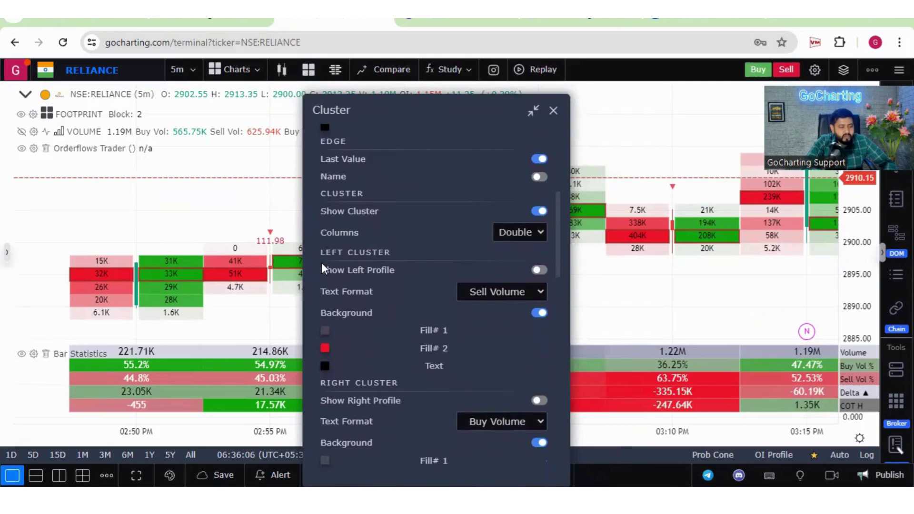
# Step: Try the footprint cluster with Single columns and switch it back to Double
pyautogui.click(527, 233)
pyautogui.click(522, 249)
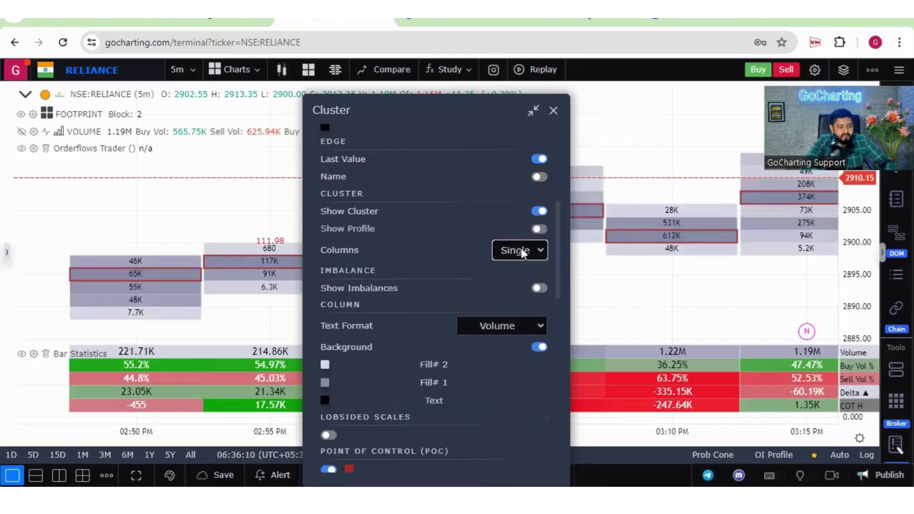
pyautogui.click(523, 250)
pyautogui.click(522, 278)
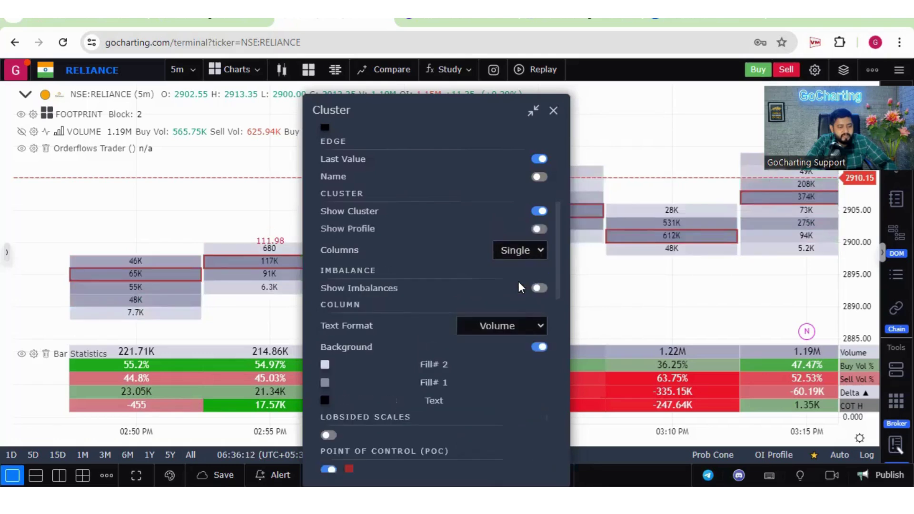
# Step: Set the left cluster's text format to Delta and the right cluster's text format to Volume
pyautogui.moveTo(558, 234); pyautogui.dragTo(555, 260)
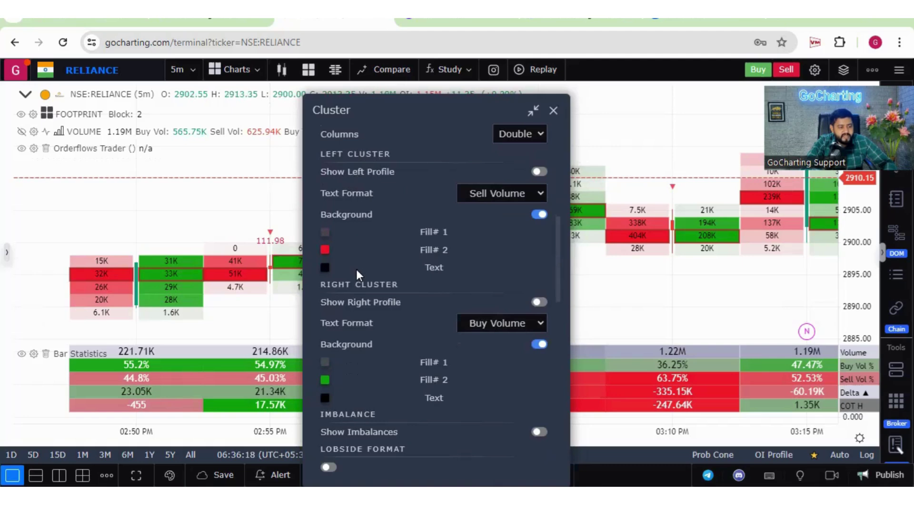
pyautogui.click(486, 196)
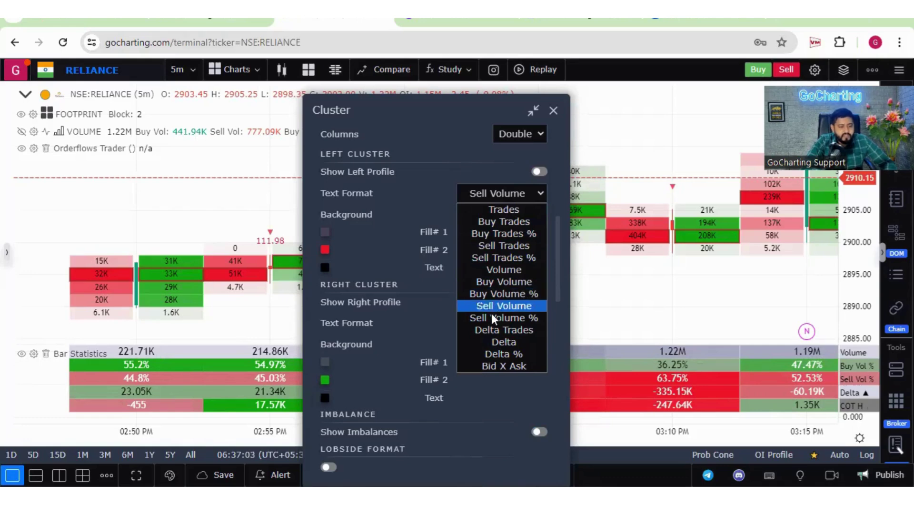
pyautogui.click(498, 342)
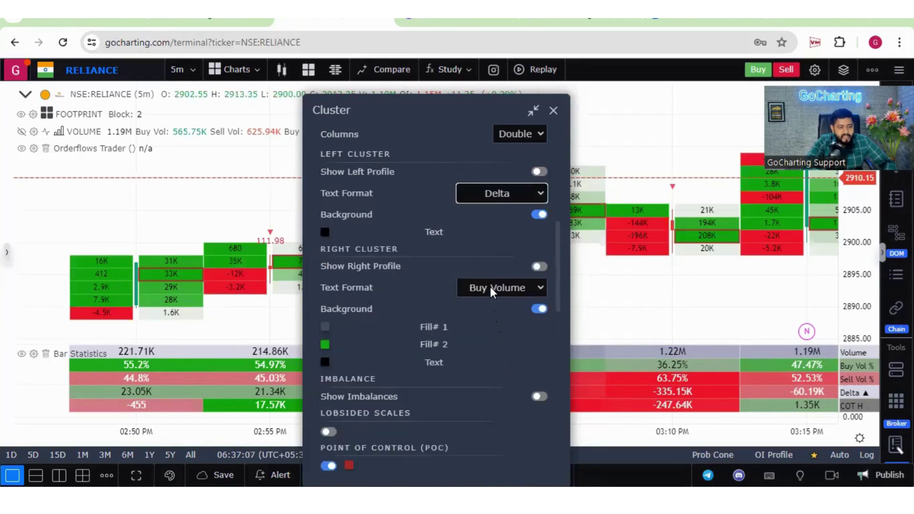
pyautogui.click(490, 288)
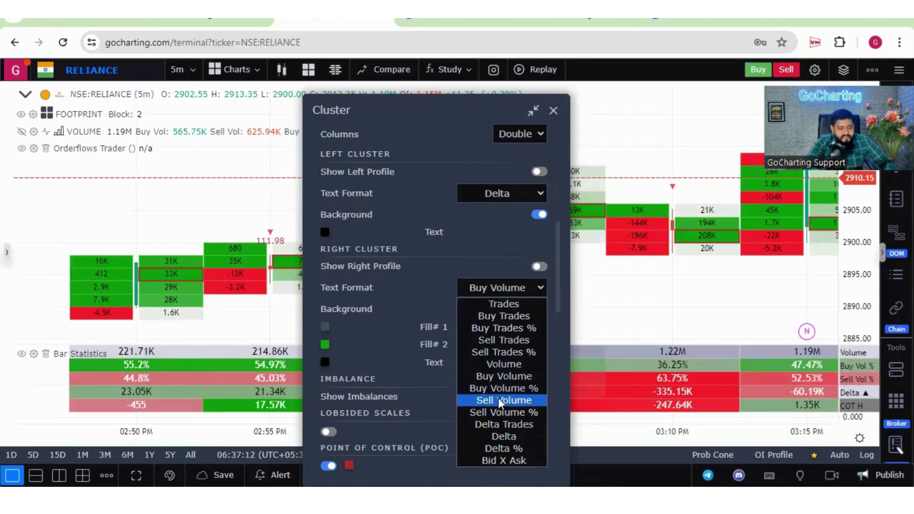
pyautogui.click(504, 364)
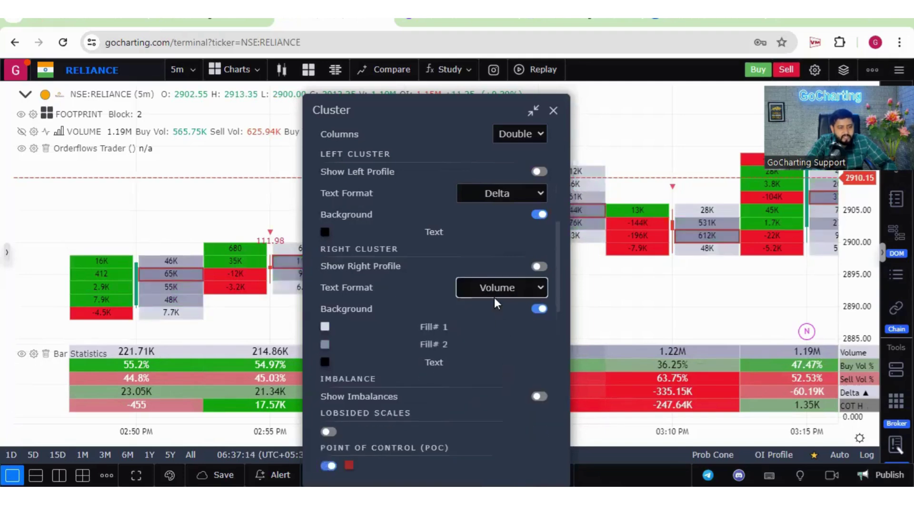
# Step: Show the left and right profiles for the footprint clusters and close the Cluster settings
pyautogui.click(540, 172)
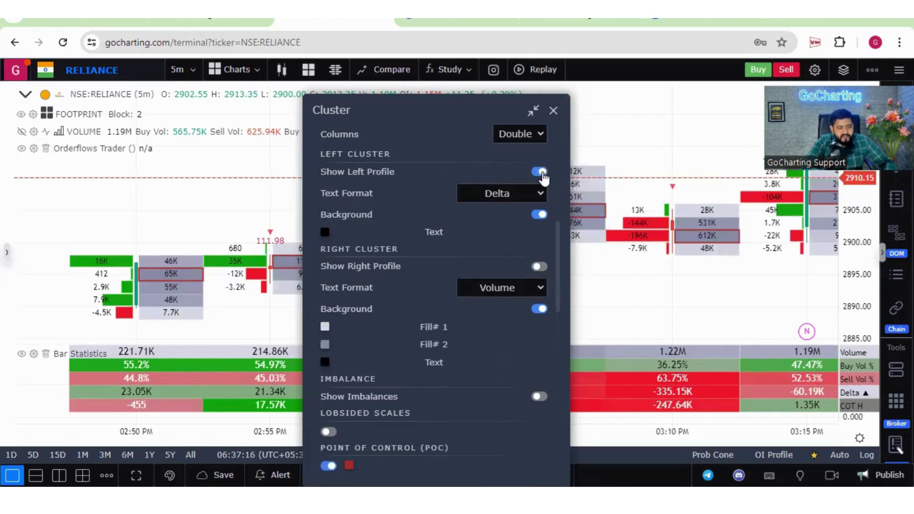
pyautogui.click(539, 267)
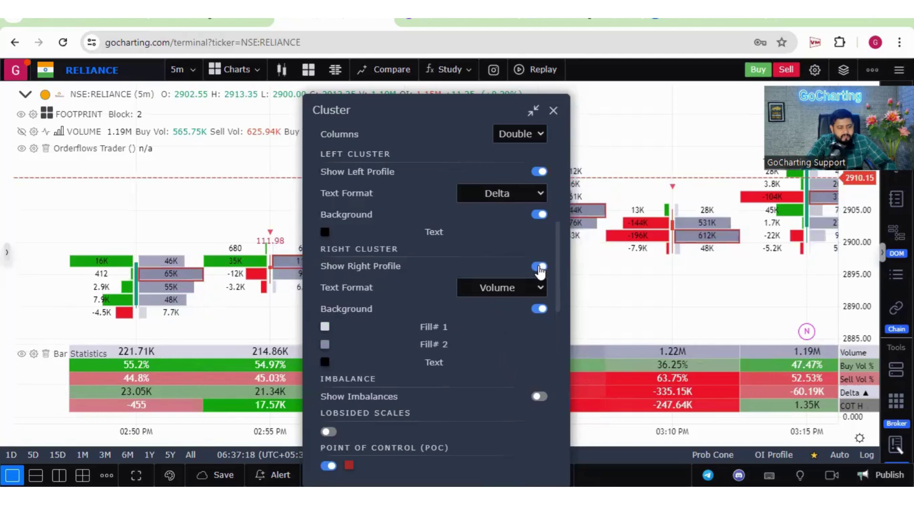
pyautogui.click(554, 111)
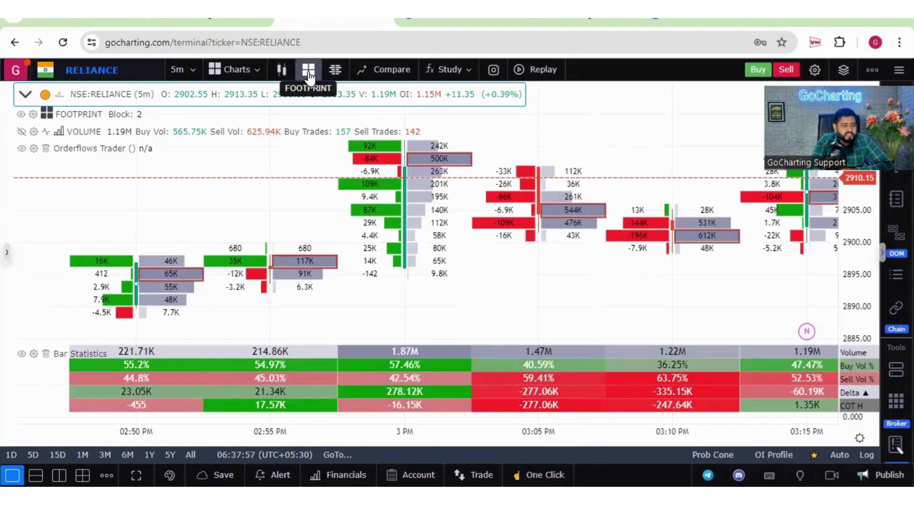
# Step: Apply the Delta Profile preset to the footprint chart
pyautogui.rightClick(399, 246)
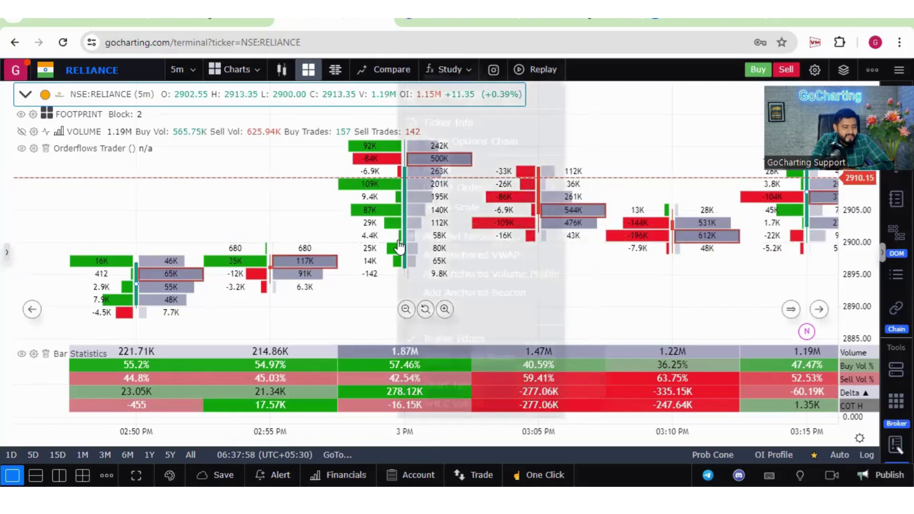
pyautogui.moveTo(450, 175)
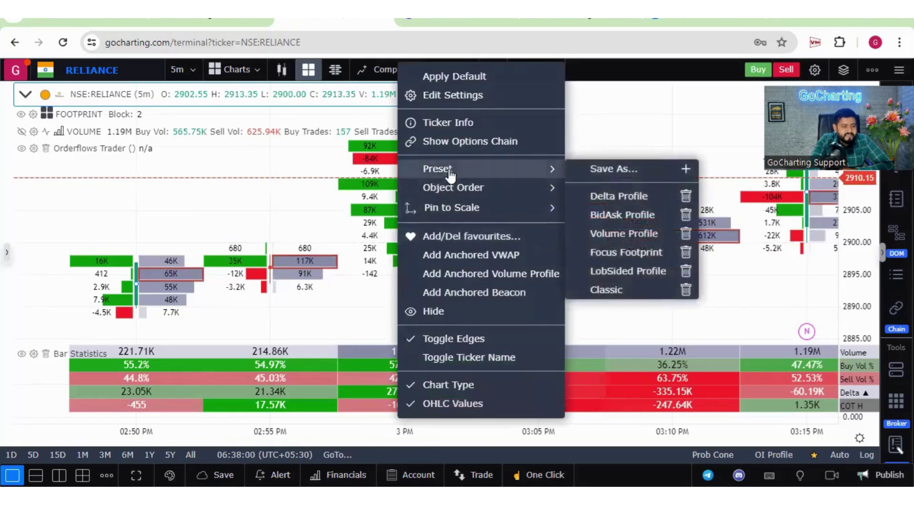
pyautogui.click(643, 195)
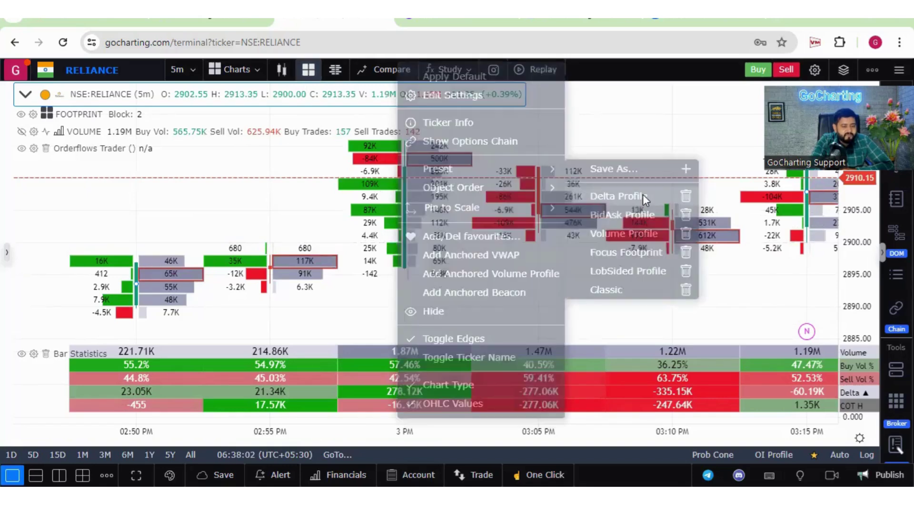
# Step: Apply the Volume Profile preset to the footprint chart
pyautogui.rightClick(343, 236)
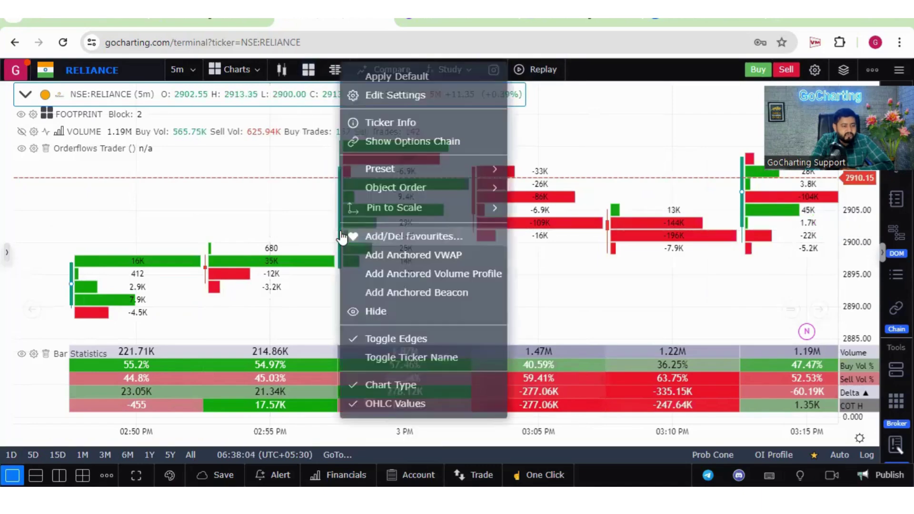
pyautogui.moveTo(395, 176)
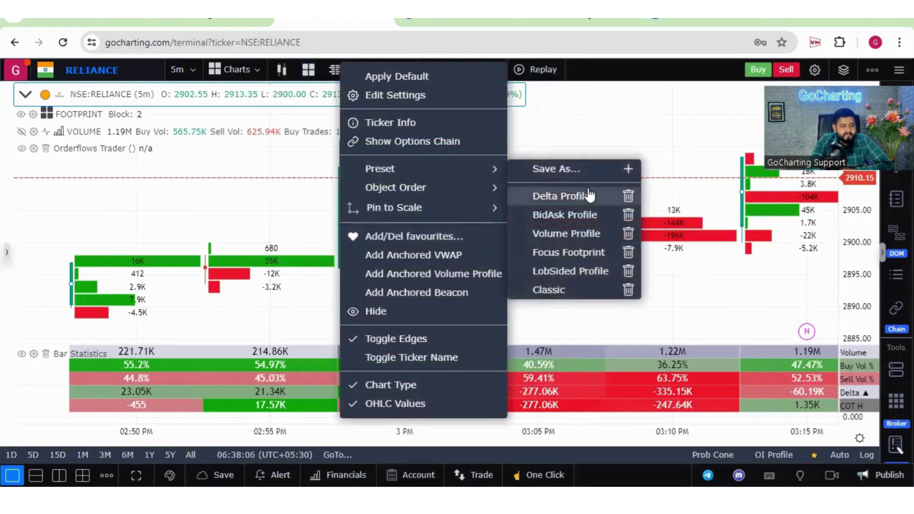
pyautogui.click(589, 242)
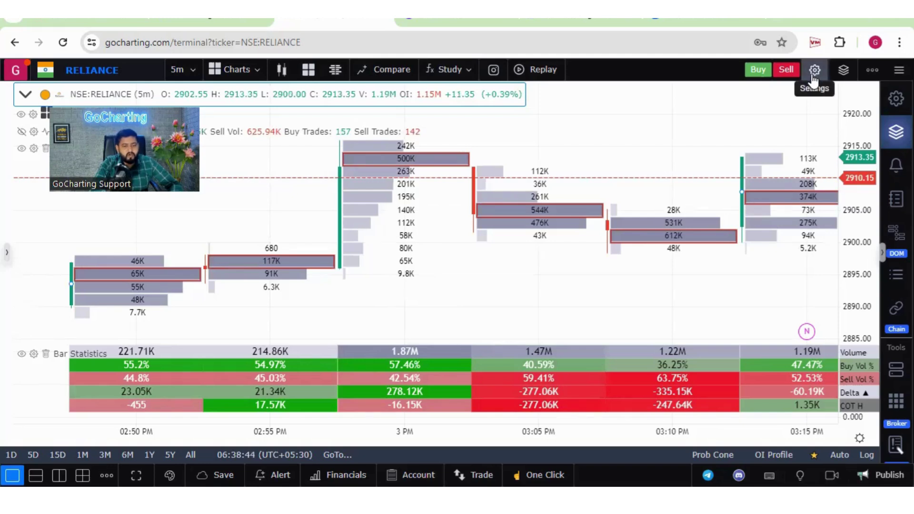
# Step: Turn off the Tick Manager's Auto Mode in the Orderflow settings and set the Block size to 2
pyautogui.click(814, 81)
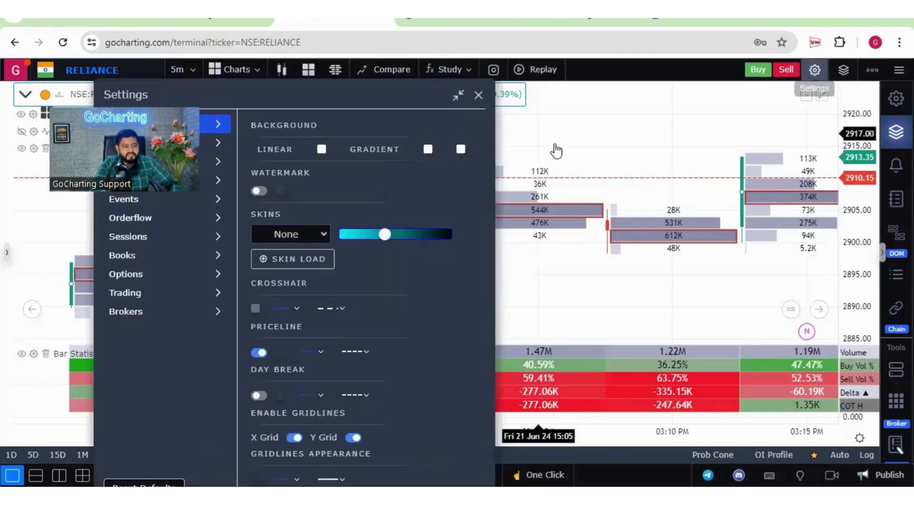
pyautogui.click(173, 222)
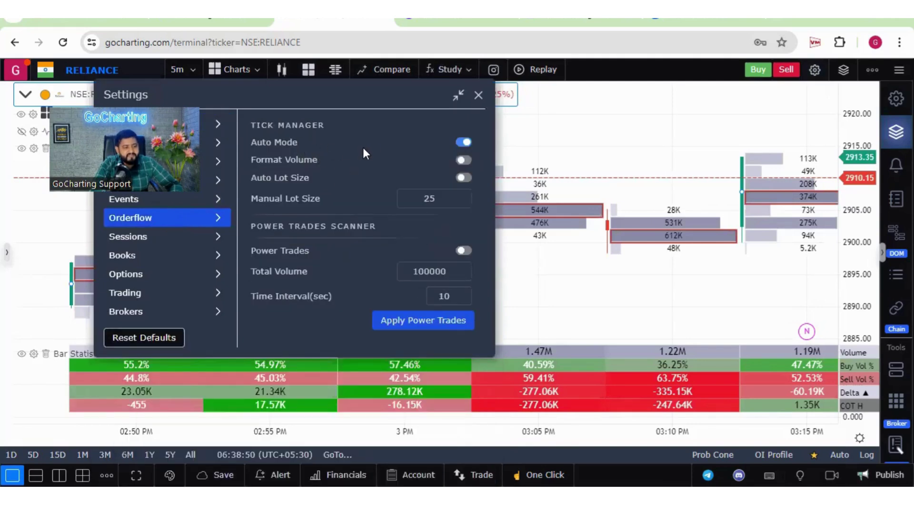
pyautogui.click(464, 142)
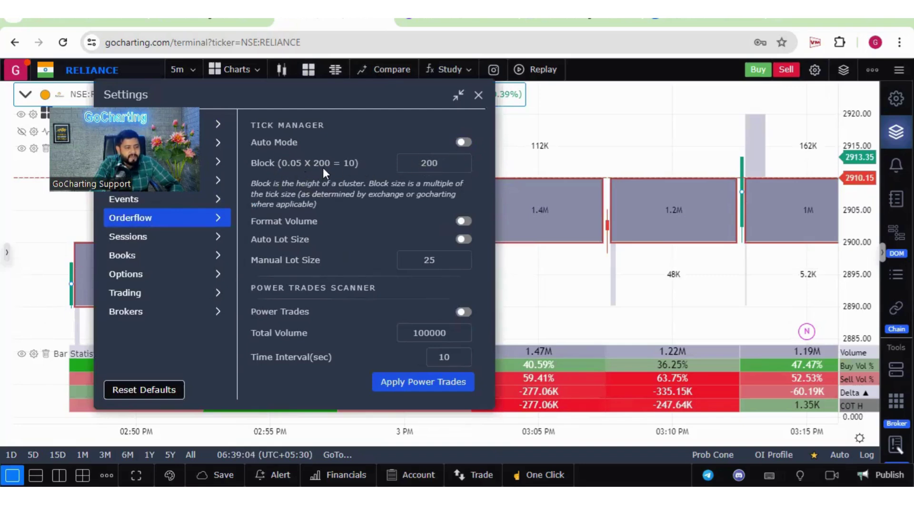
pyautogui.click(432, 161)
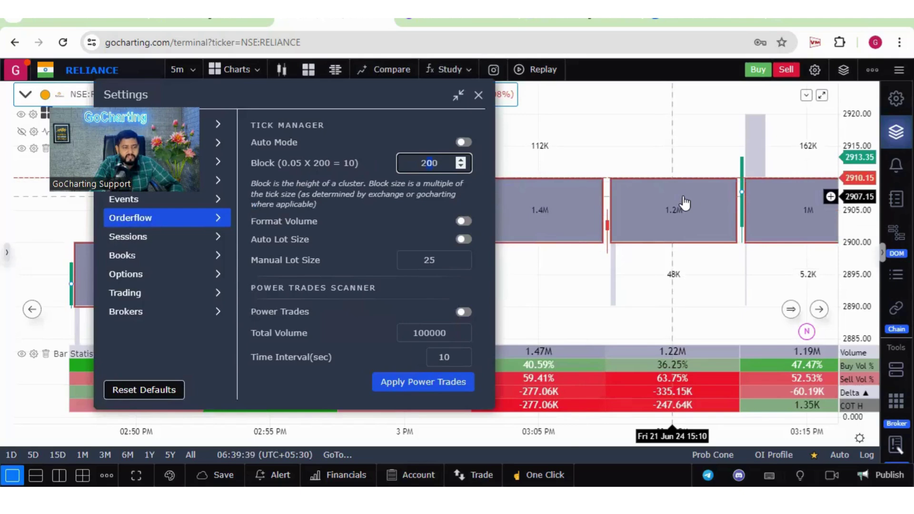
pyautogui.doubleClick(439, 163)
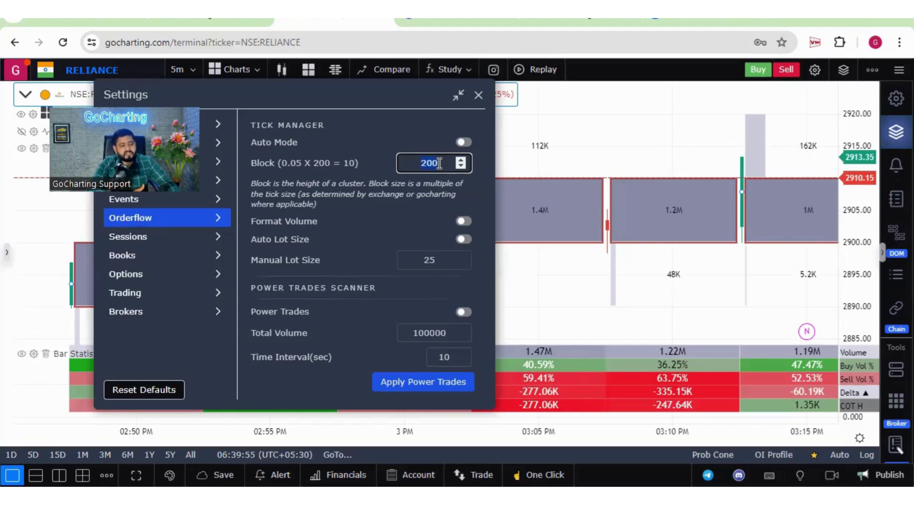
pyautogui.write('2')
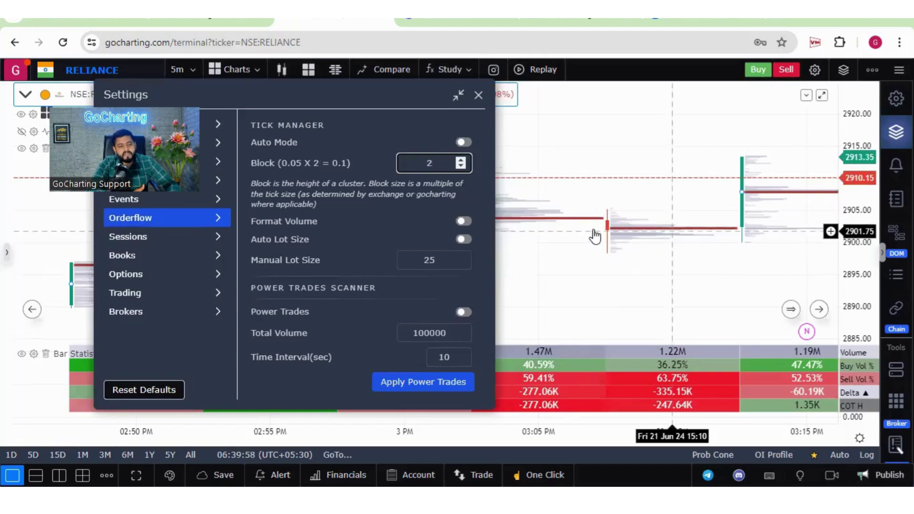
# Step: Set the Block size to 2000 and turn the Tick Manager's Auto Mode back on
pyautogui.write('00')
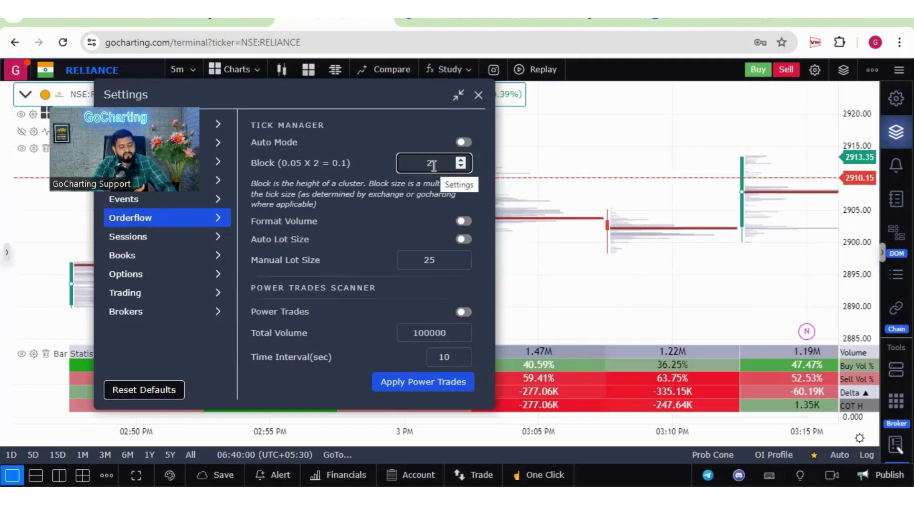
pyautogui.write('0')
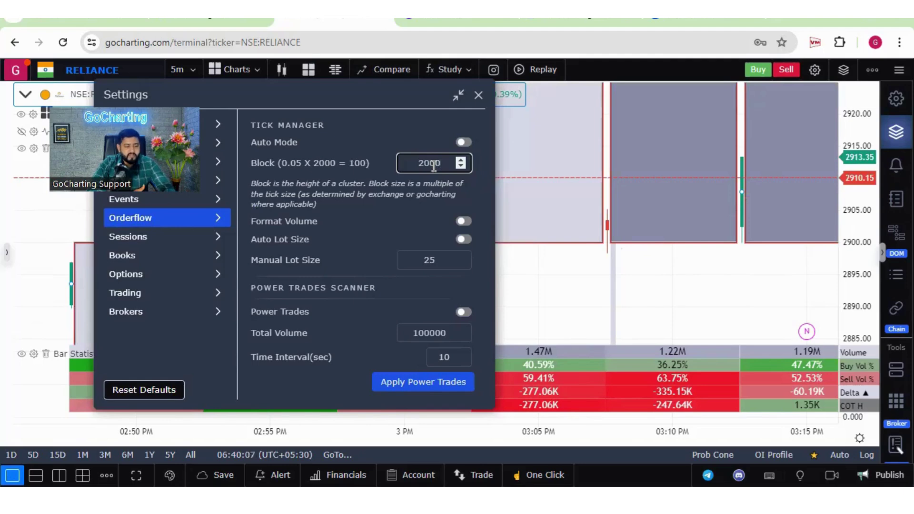
pyautogui.click(463, 142)
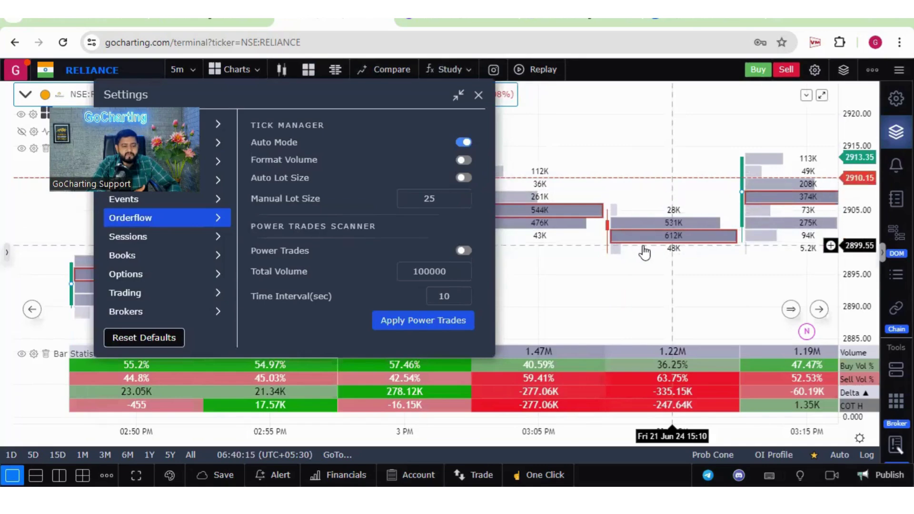
# Step: Turn off the Tick Manager's Auto Mode and set the Block size to 50
pyautogui.click(463, 143)
pyautogui.click(451, 163)
pyautogui.press('BackSpace')
pyautogui.press('BackSpace')
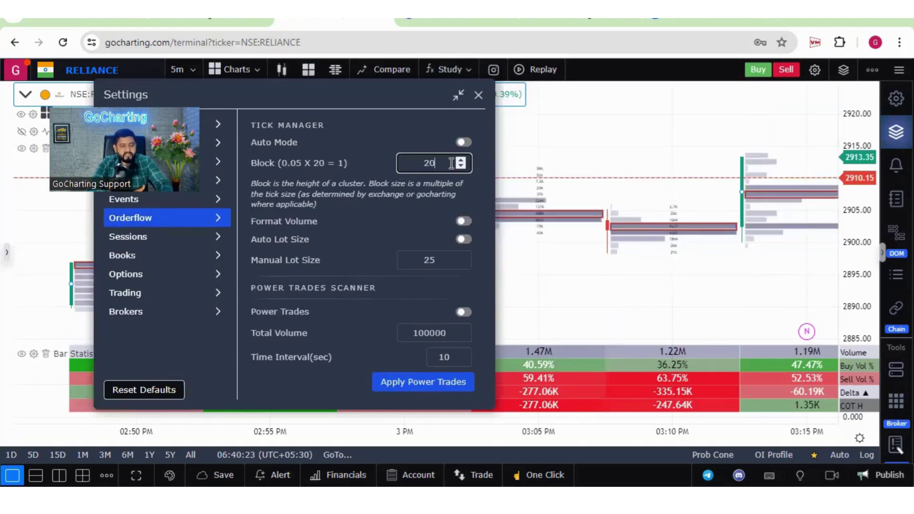
pyautogui.press('BackSpace')
pyautogui.press('BackSpace')
pyautogui.write('20')
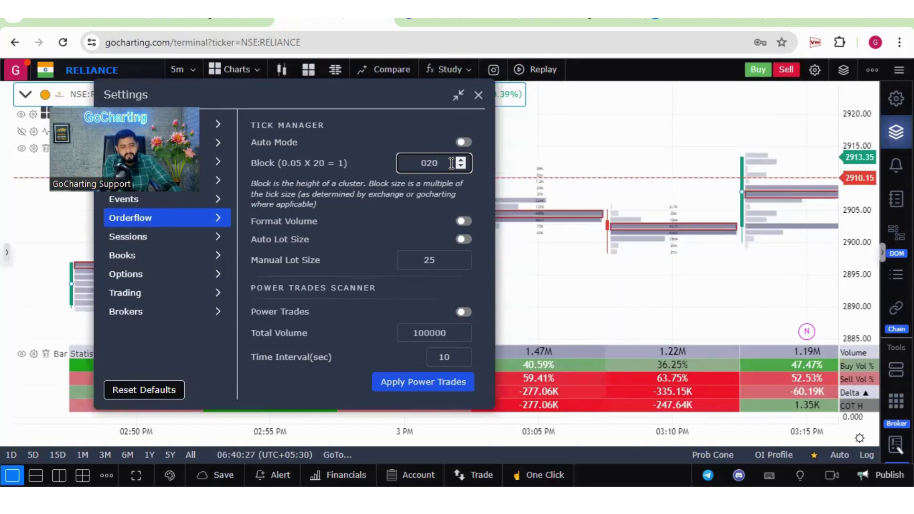
pyautogui.press('BackSpace')
pyautogui.press('BackSpace')
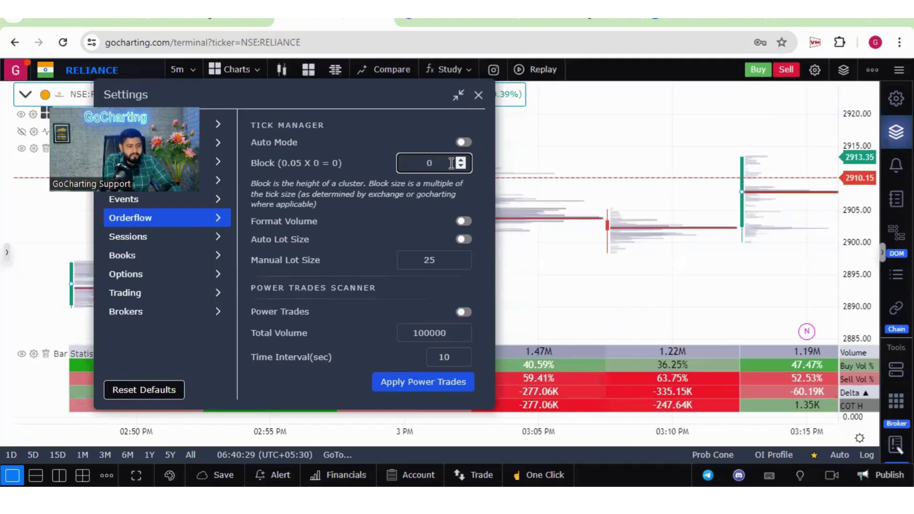
pyautogui.write('50')
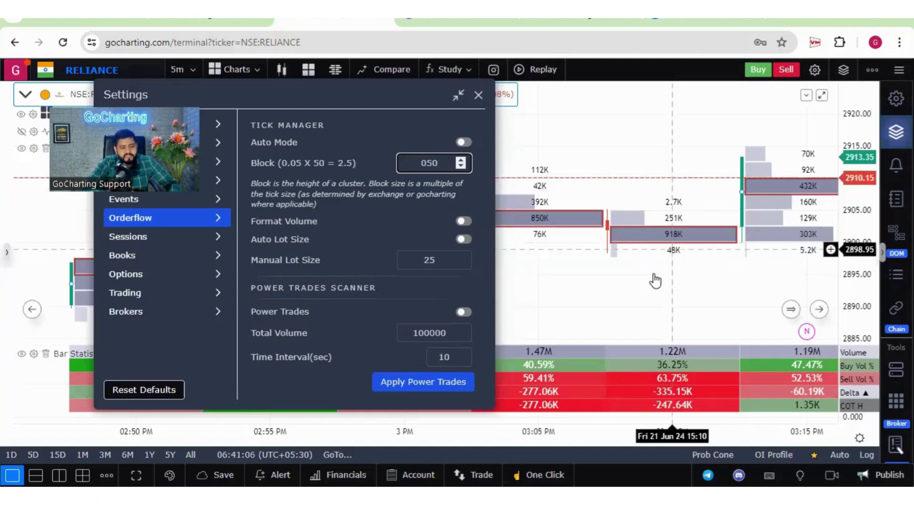
# Step: Try Format Volume with the manual lot size for the footprint volumes and turn it off again
pyautogui.click(466, 222)
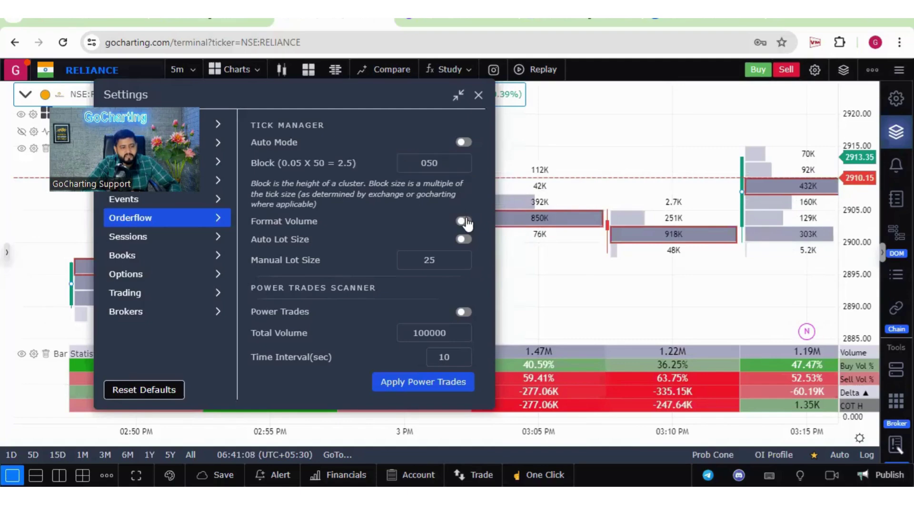
pyautogui.click(465, 221)
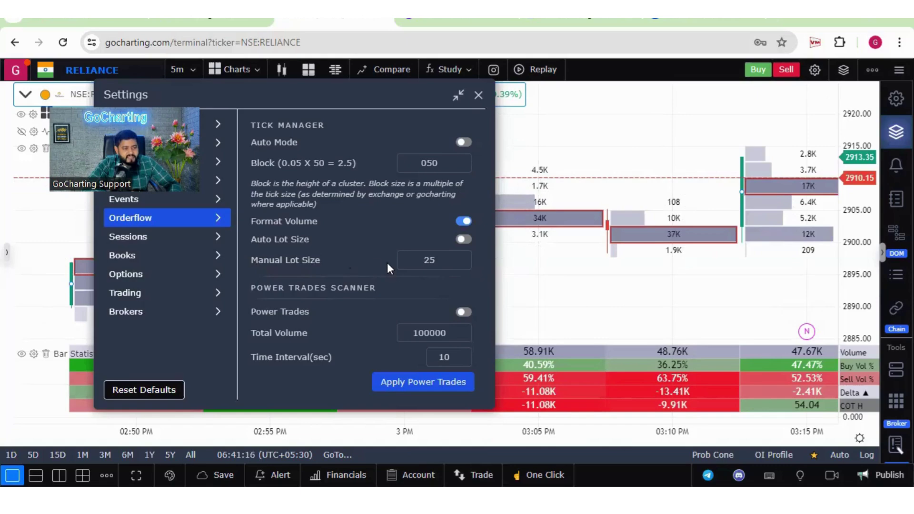
pyautogui.click(465, 223)
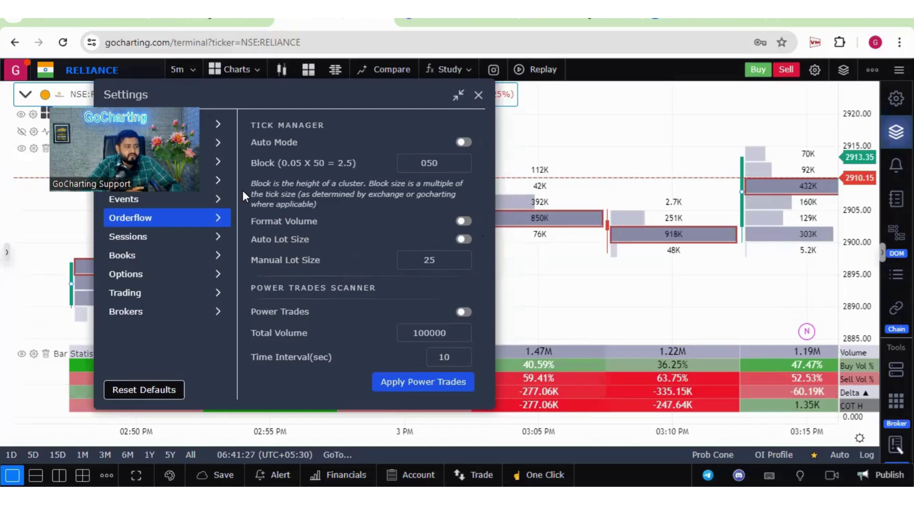
# Step: Turn on Format Volume together with Auto Lot Size, and switch both options off again
pyautogui.click(464, 222)
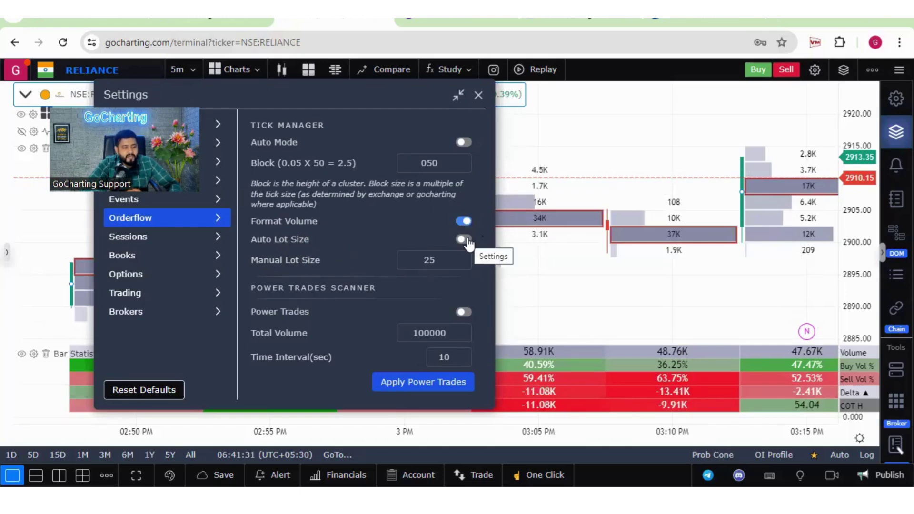
pyautogui.click(465, 240)
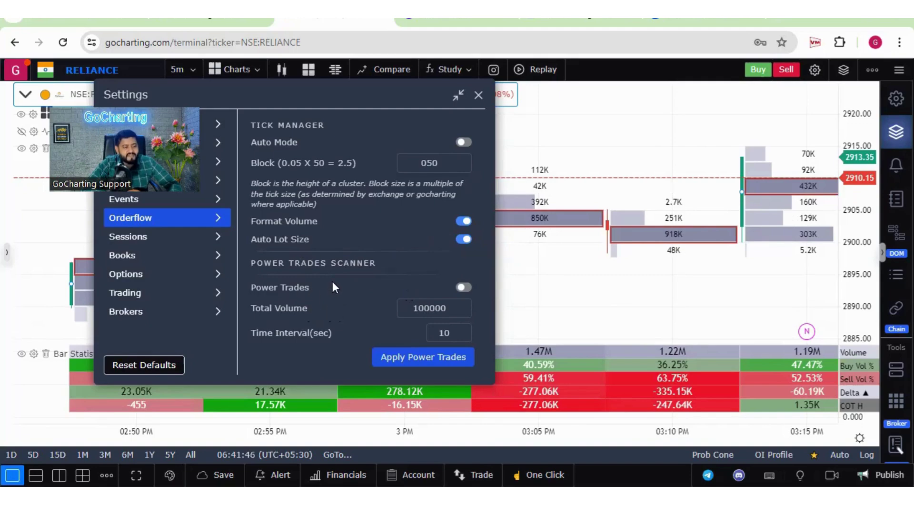
pyautogui.click(464, 221)
pyautogui.click(464, 239)
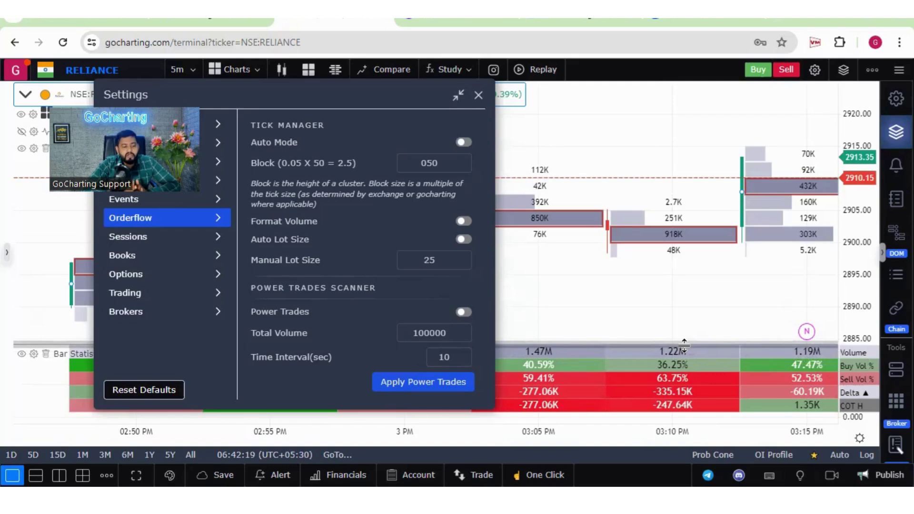
# Step: Open the Power Trades Scanner's Time Interval value for editing
pyautogui.click(452, 357)
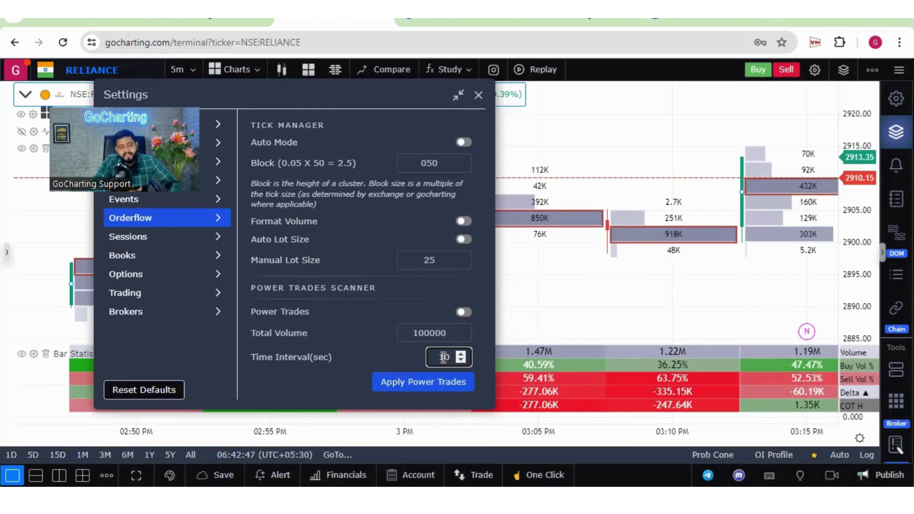
pyautogui.doubleClick(441, 357)
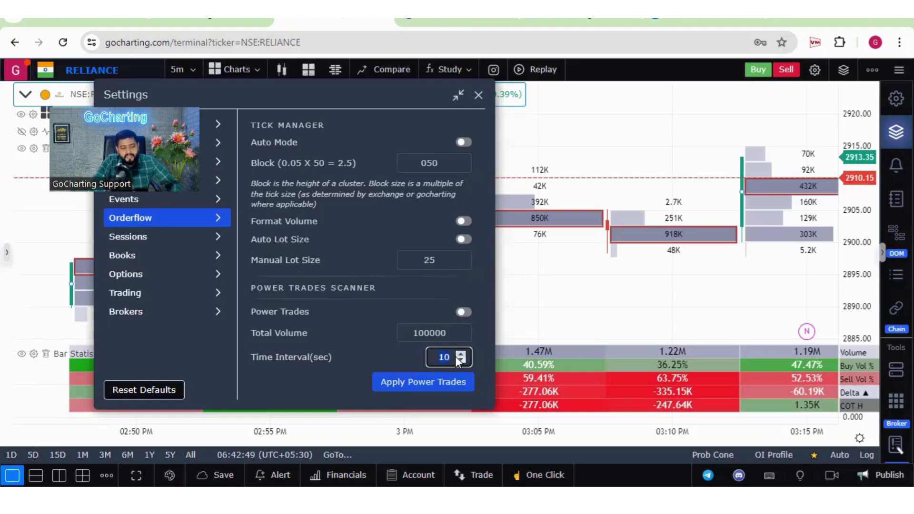